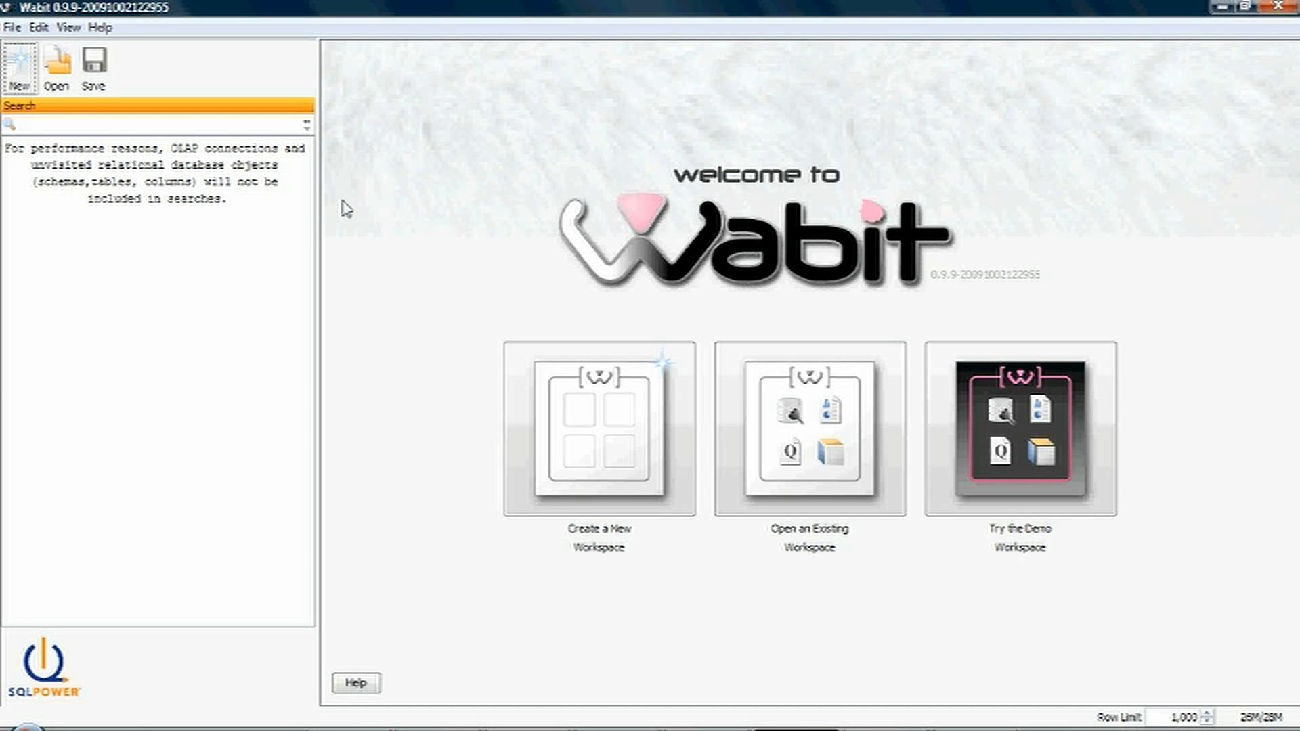
- Create a new workspace using the SQLstream Server database connection
left_click(557, 394)
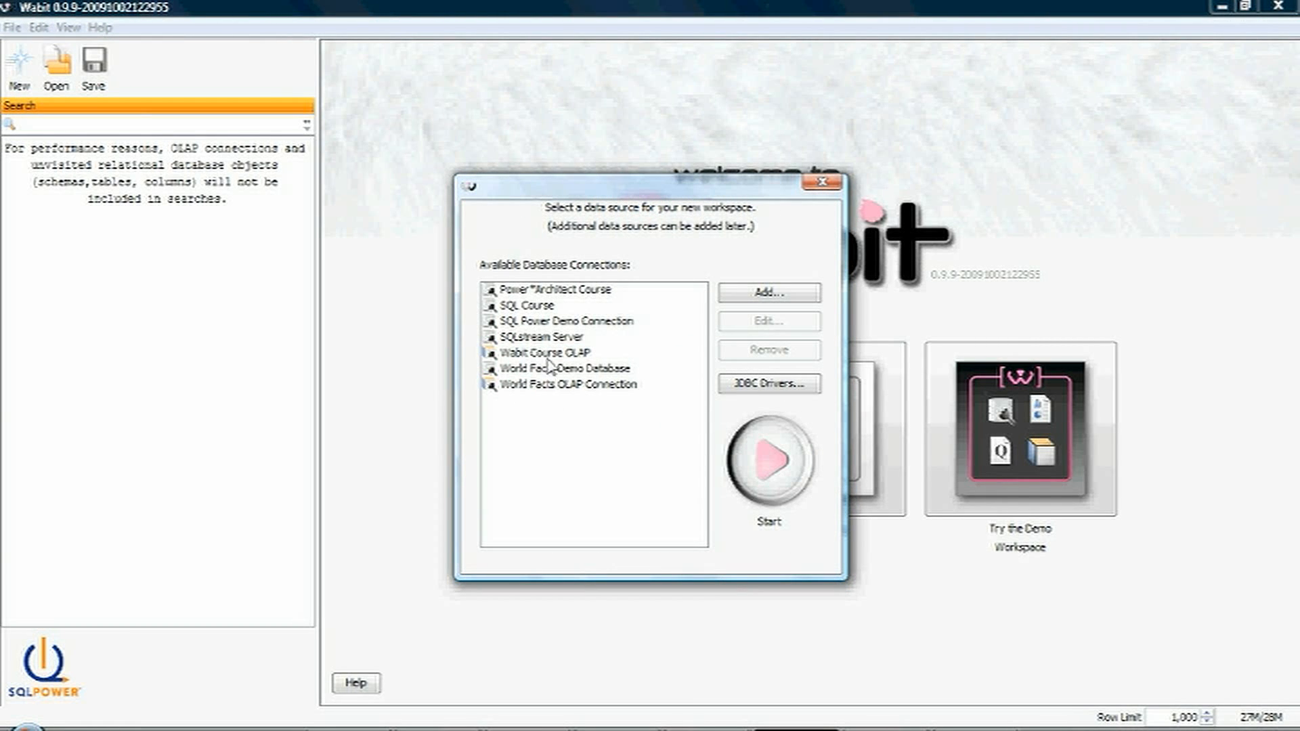
left_click(544, 337)
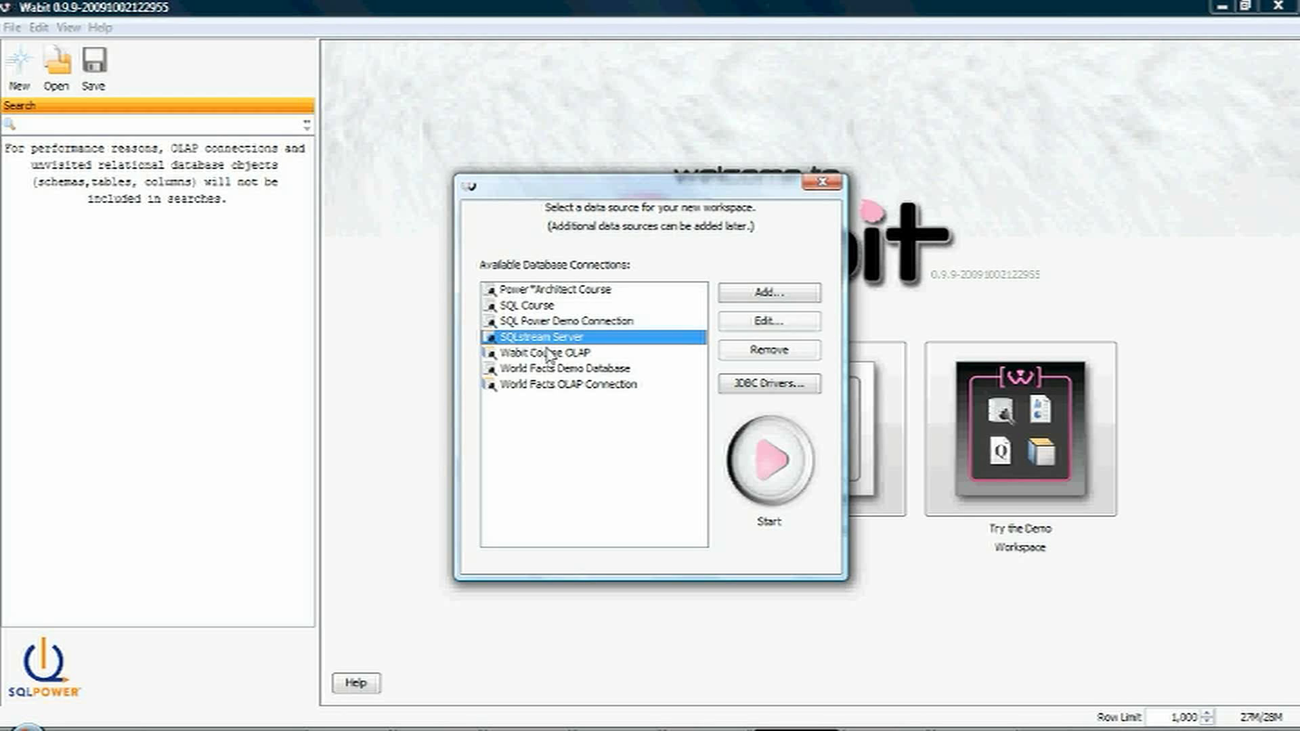
left_click(756, 462)
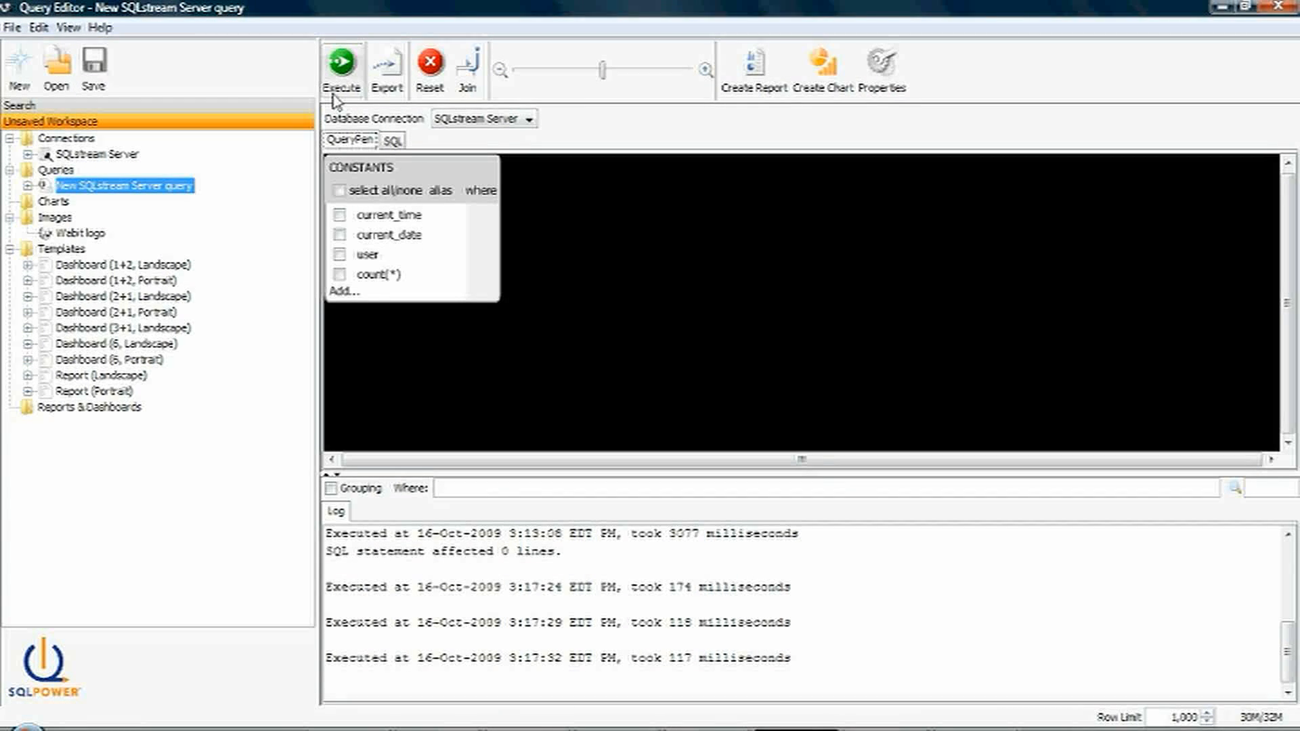
- Paste the streaming select query on dashboard_stats into the SQL text editor
left_click(392, 141)
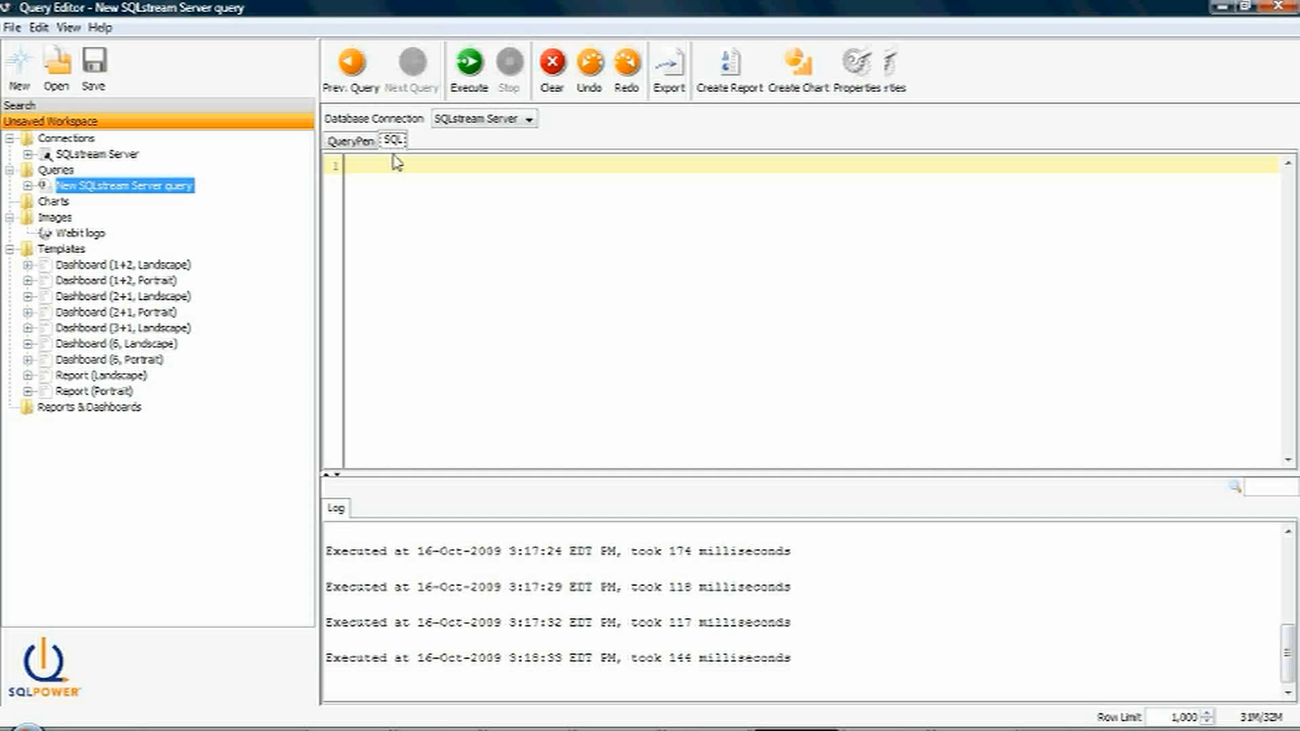
type("select stream rowtime as \"Timestamp\", \"hourly_impulse\" as \"Impulse\", \"hourly_planned\" as \"Planned\", \"hourly_abandoned\" as \"Abandoned\" from \"ikura\".\"dashboard_stats\"")
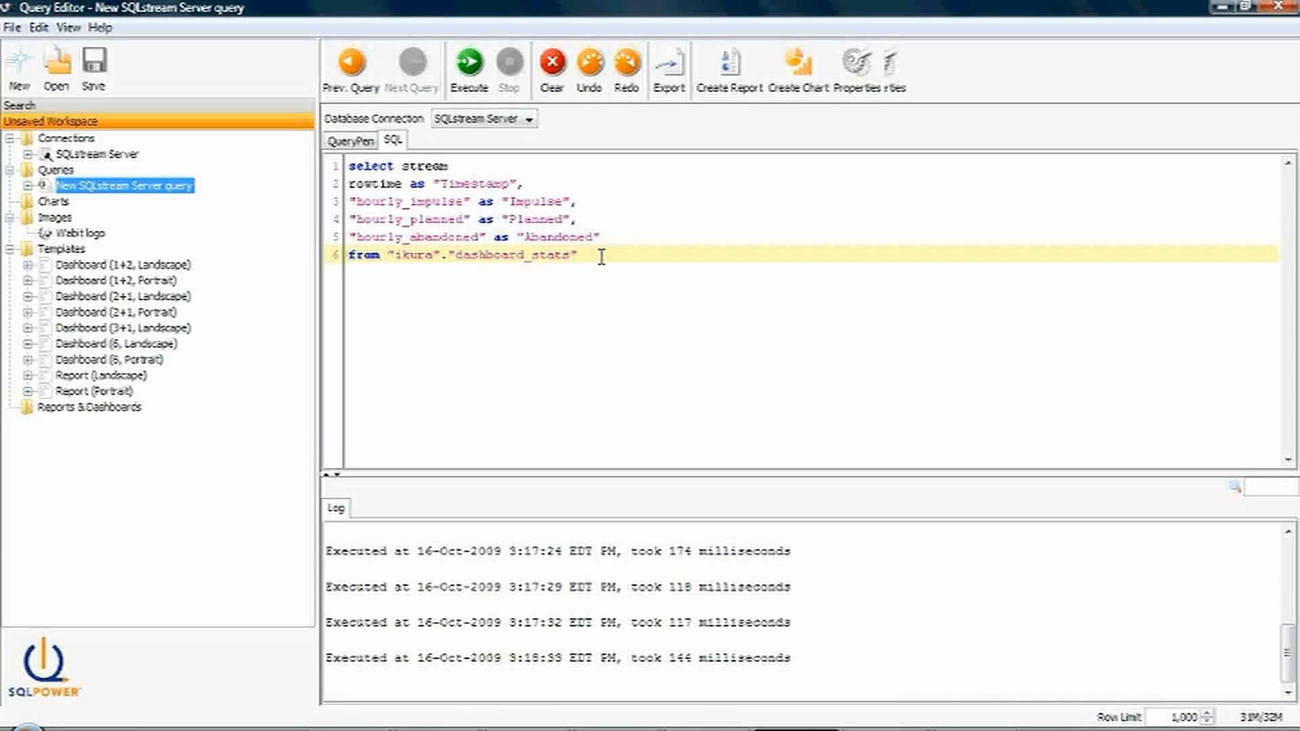
left_click_drag(448, 166, 402, 166)
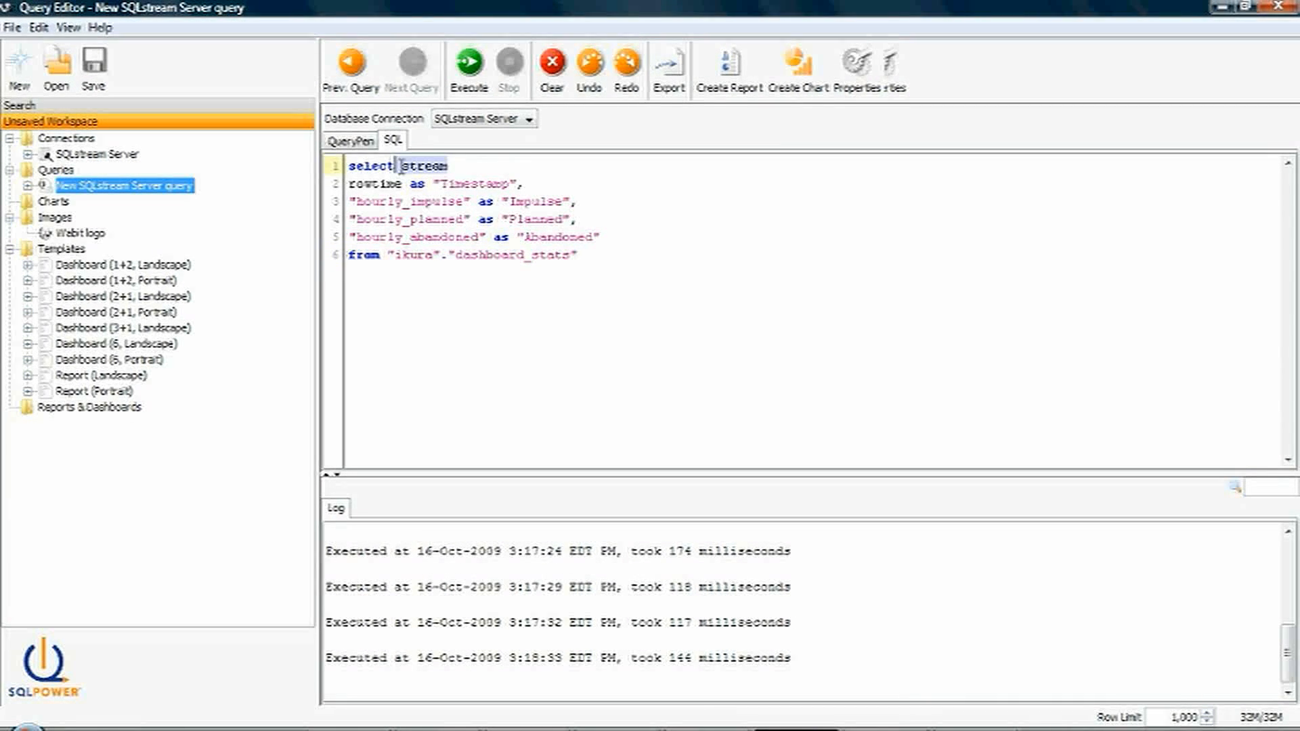
left_click(604, 254)
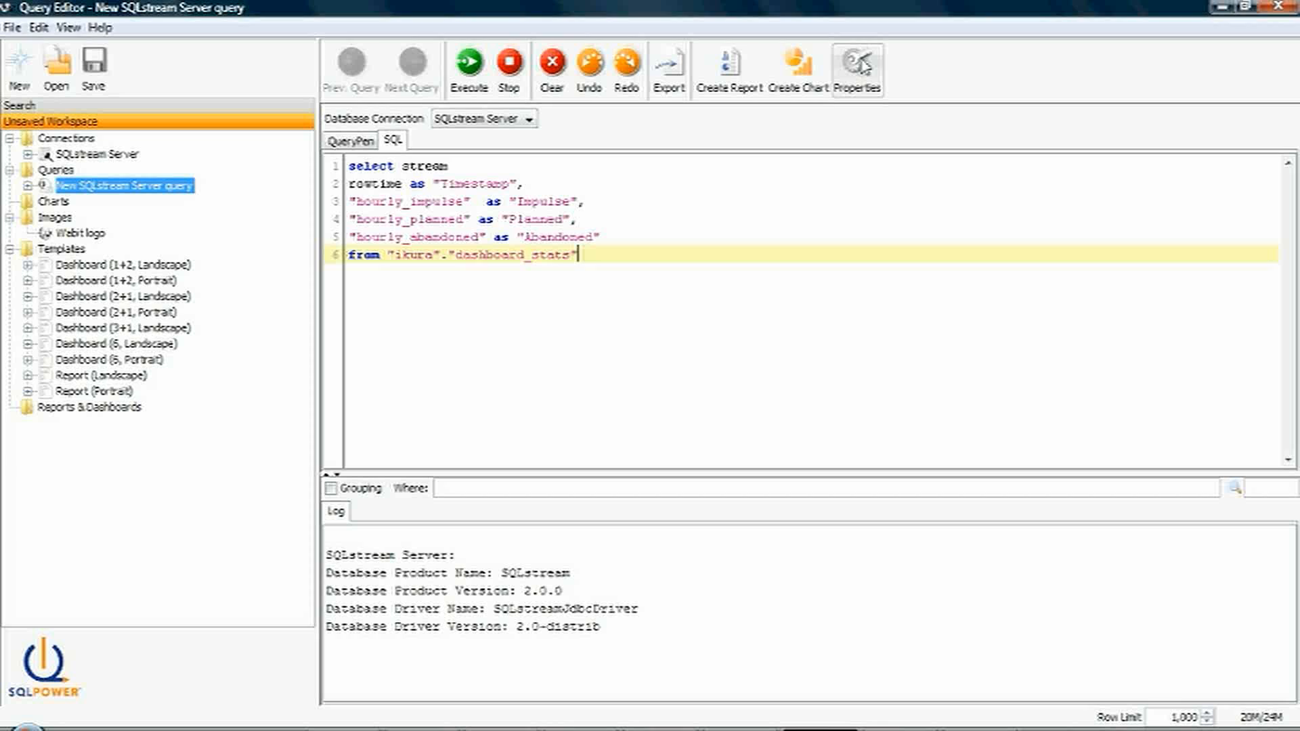
- Replace the query's Row Limit in its properties and execute the streaming query
left_click(859, 65)
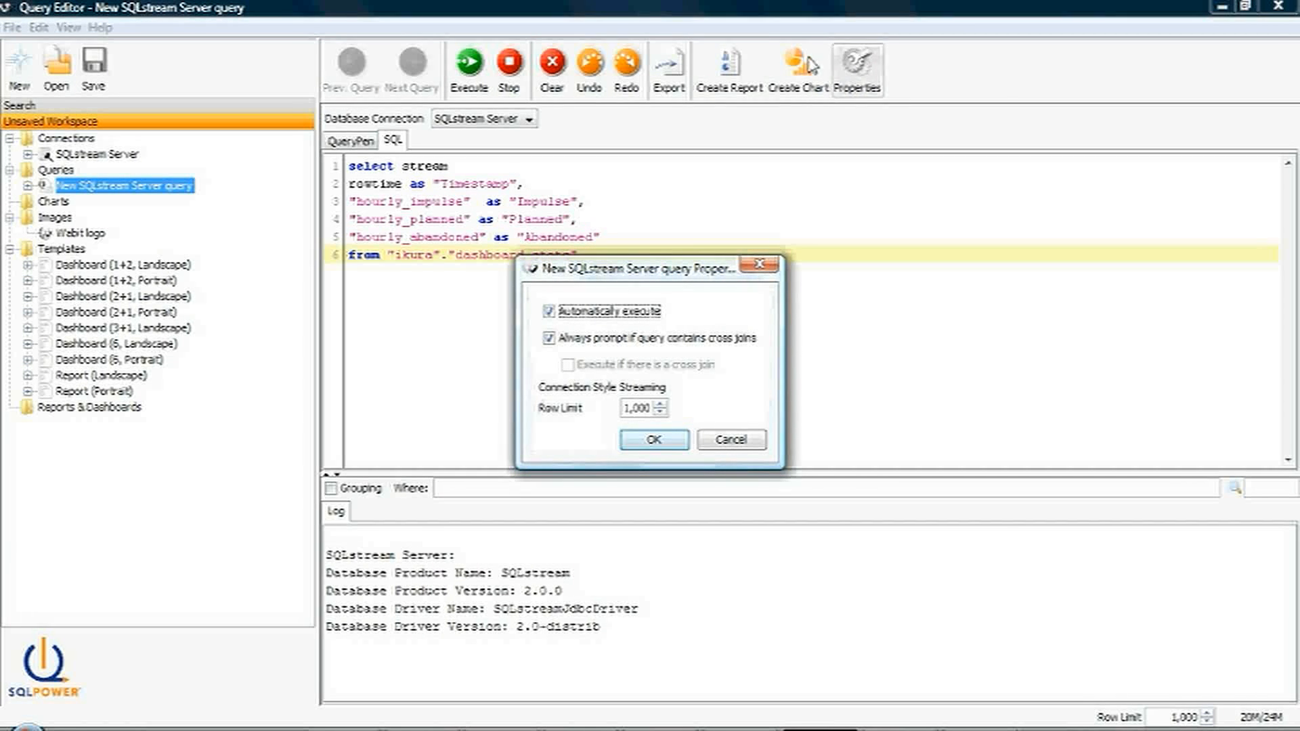
double_click(637, 408)
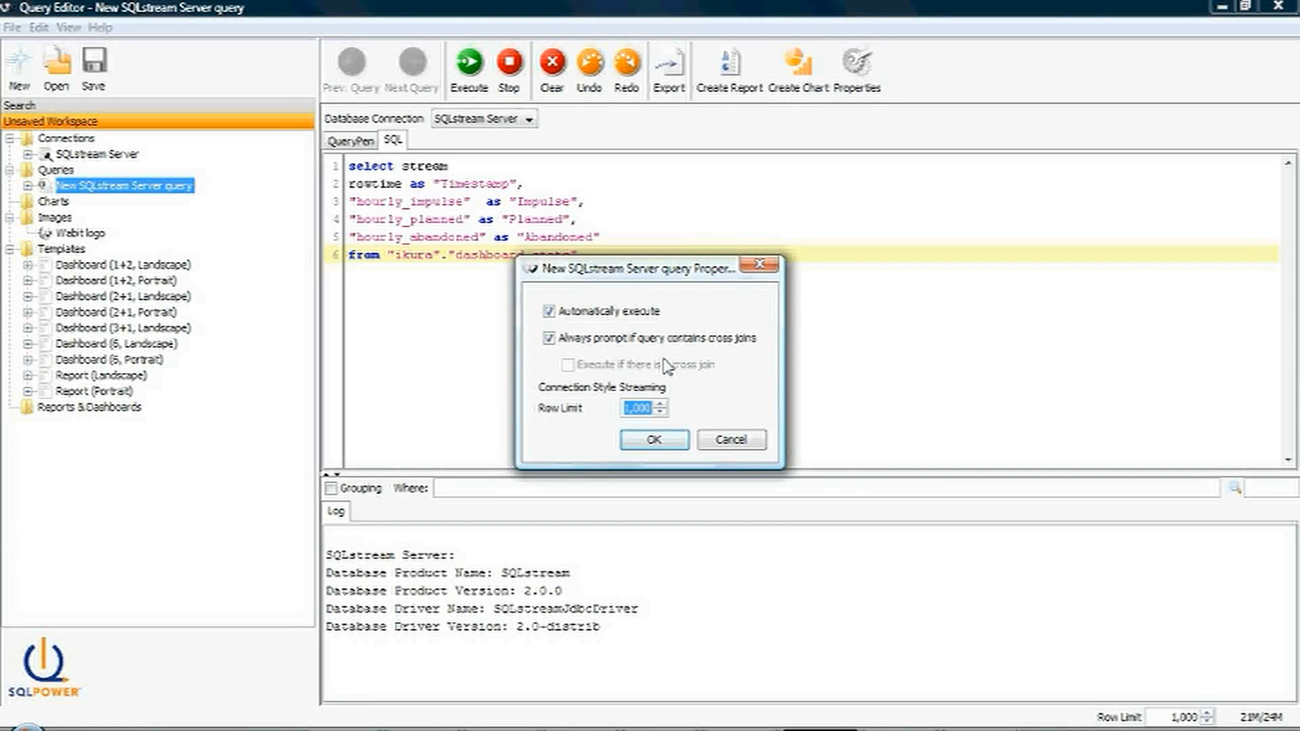
type("25")
left_click(653, 439)
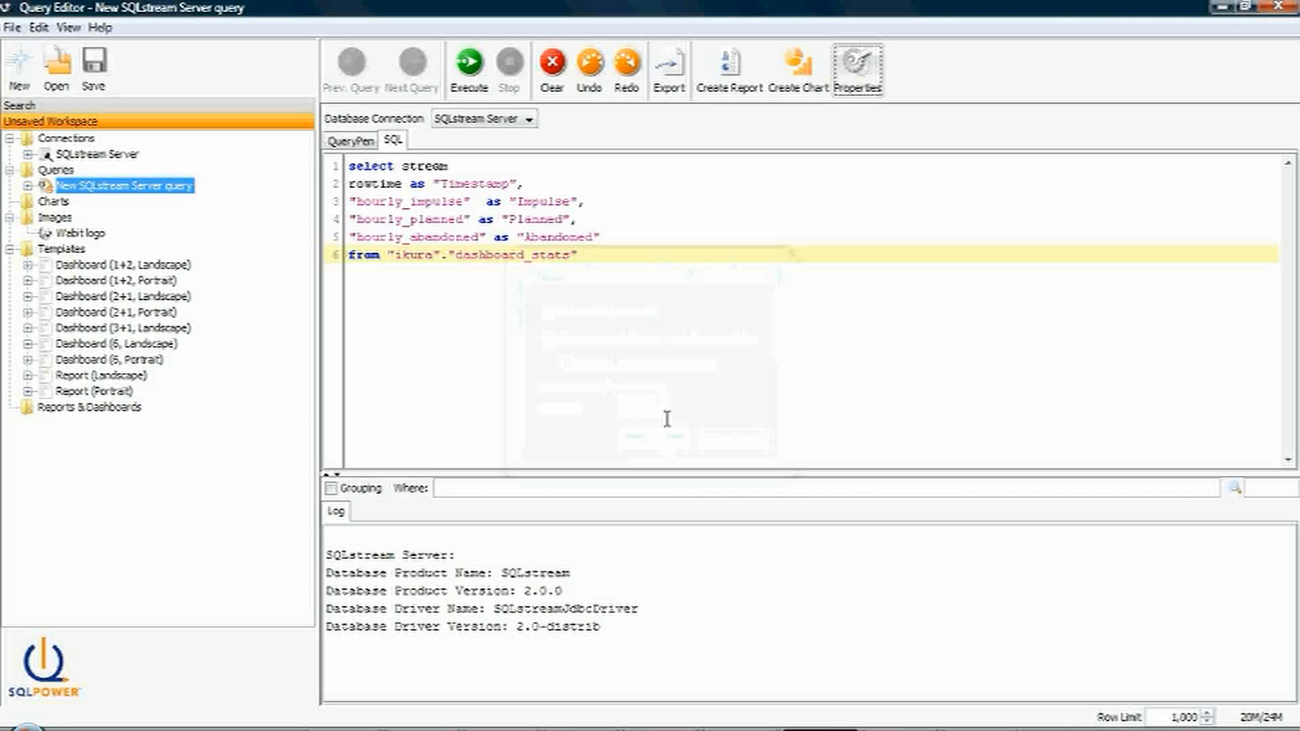
left_click(469, 67)
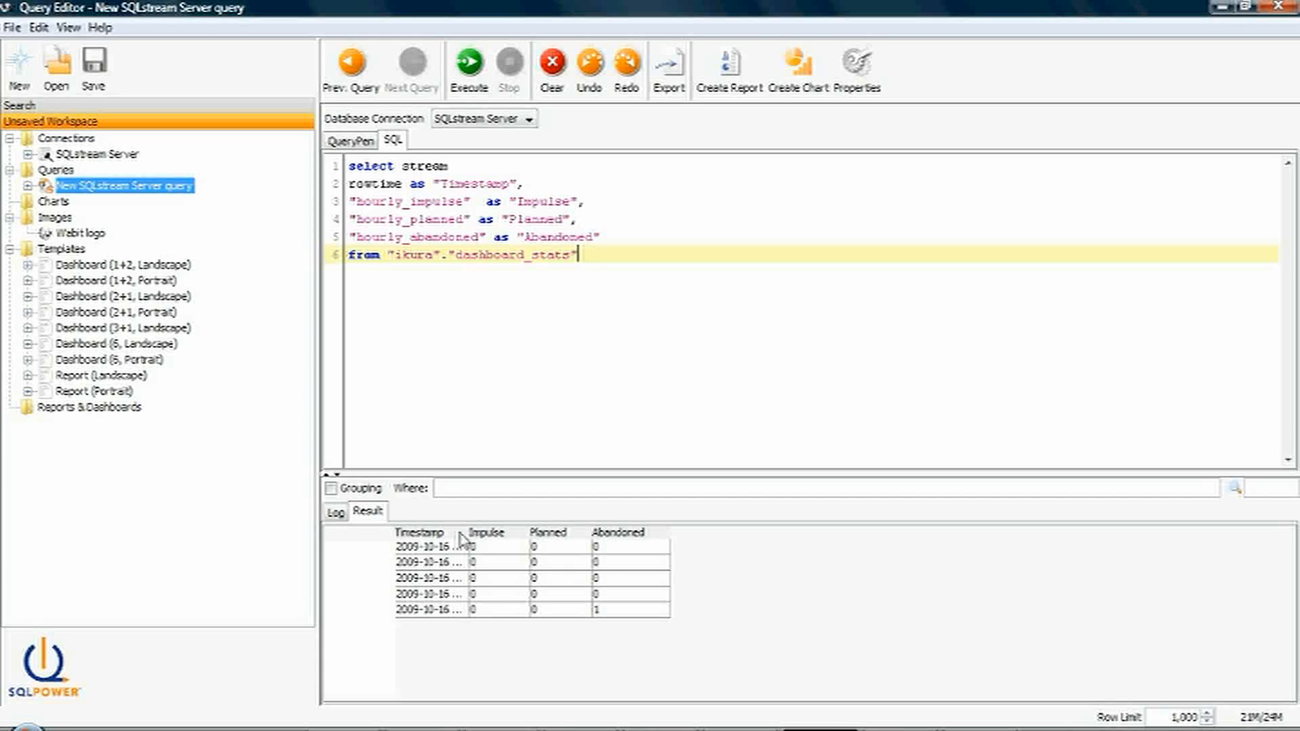
- Build a line chart from the query results and rename it Purchases Hourly
left_click(800, 71)
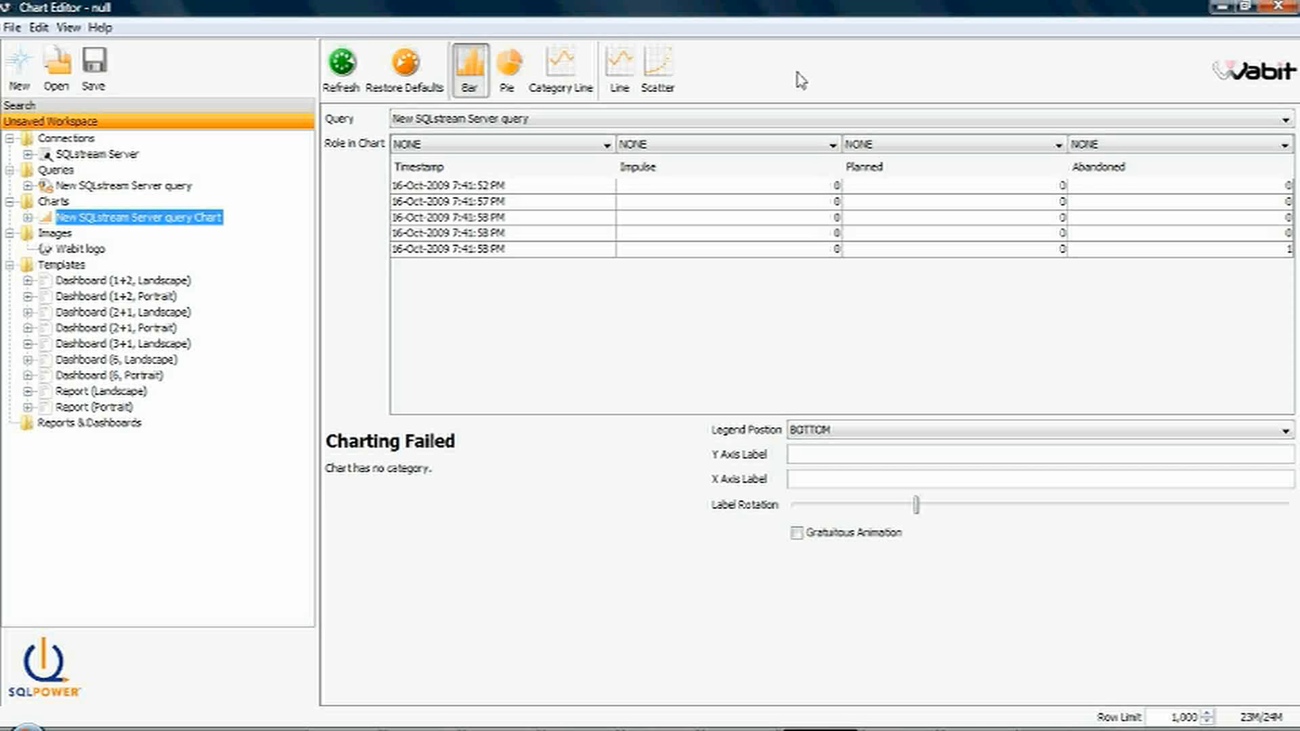
left_click(621, 69)
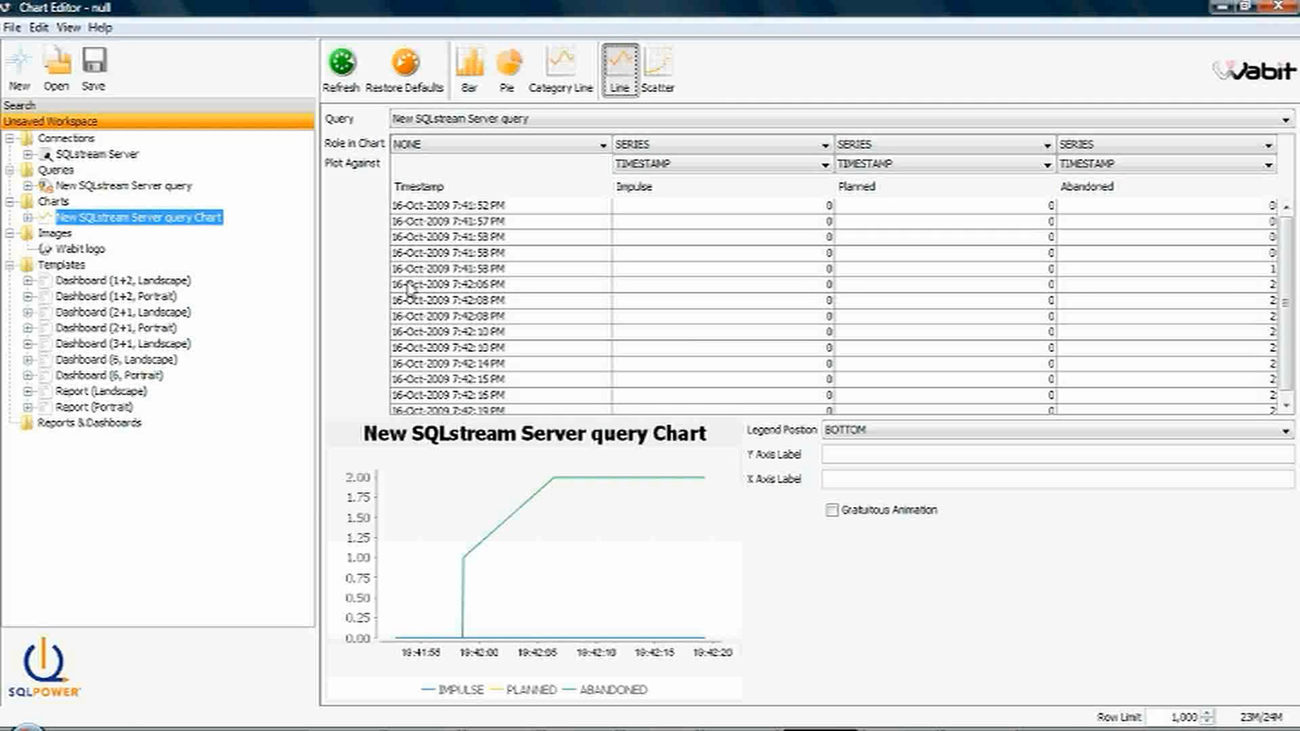
right_click(195, 217)
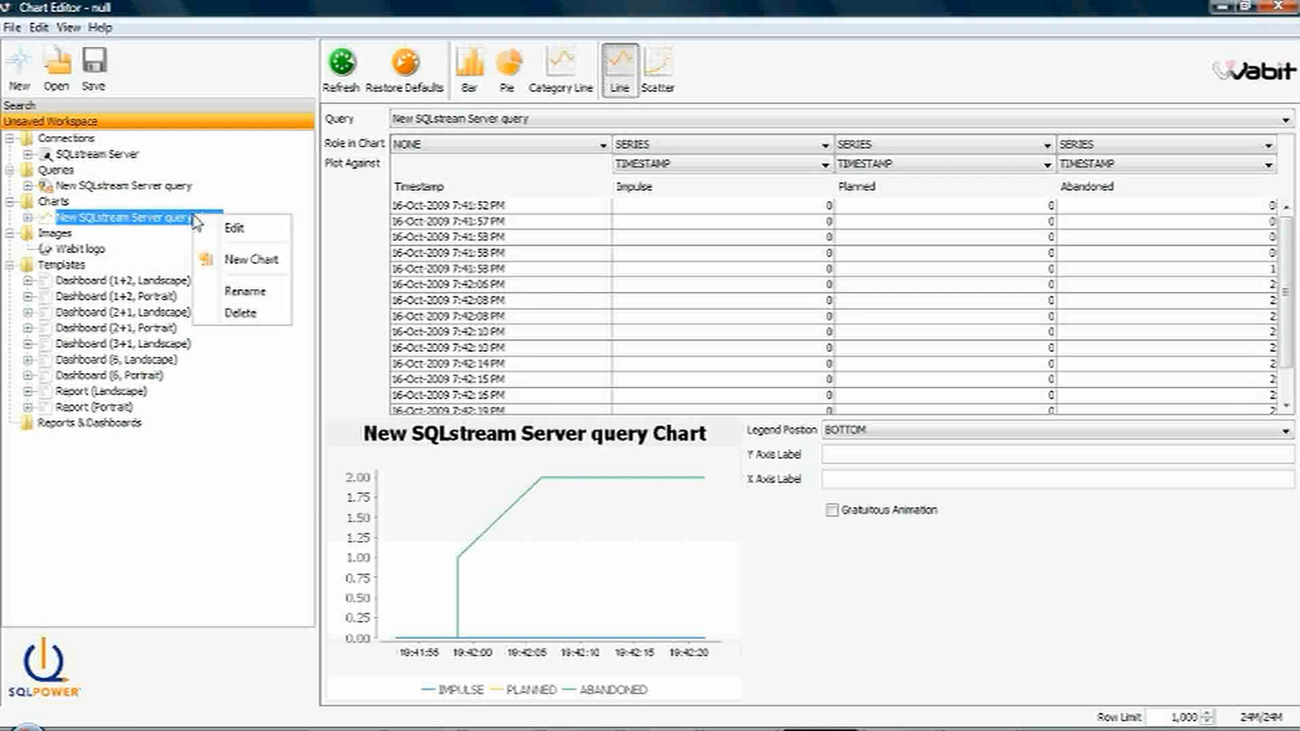
left_click(244, 291)
type("Purchases I")
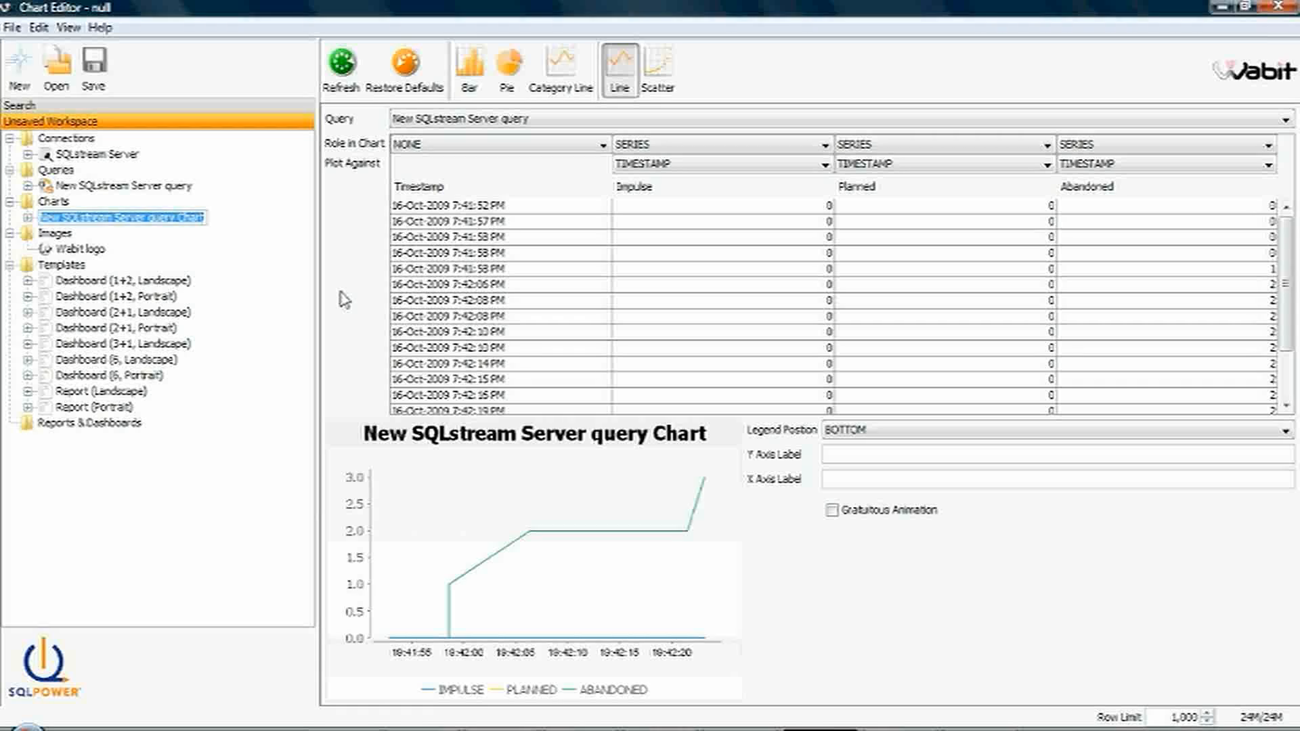
type("Hourly")
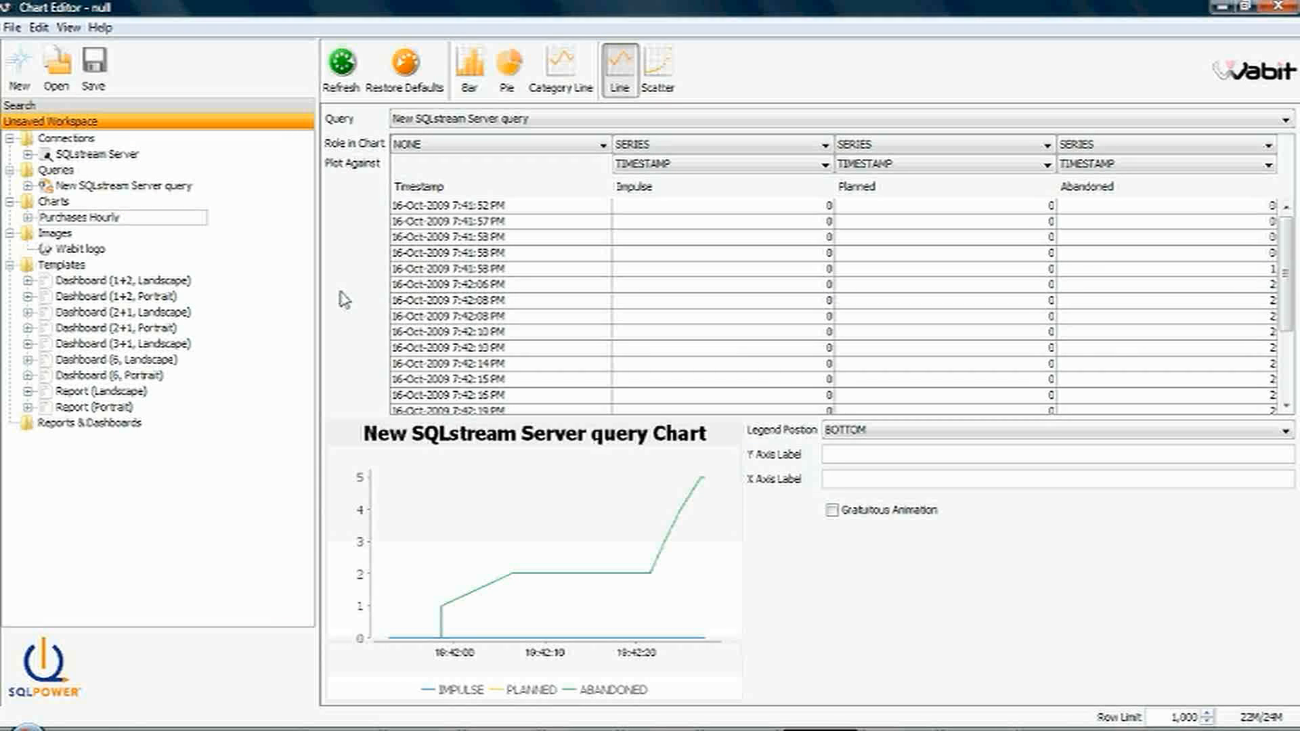
key("Return")
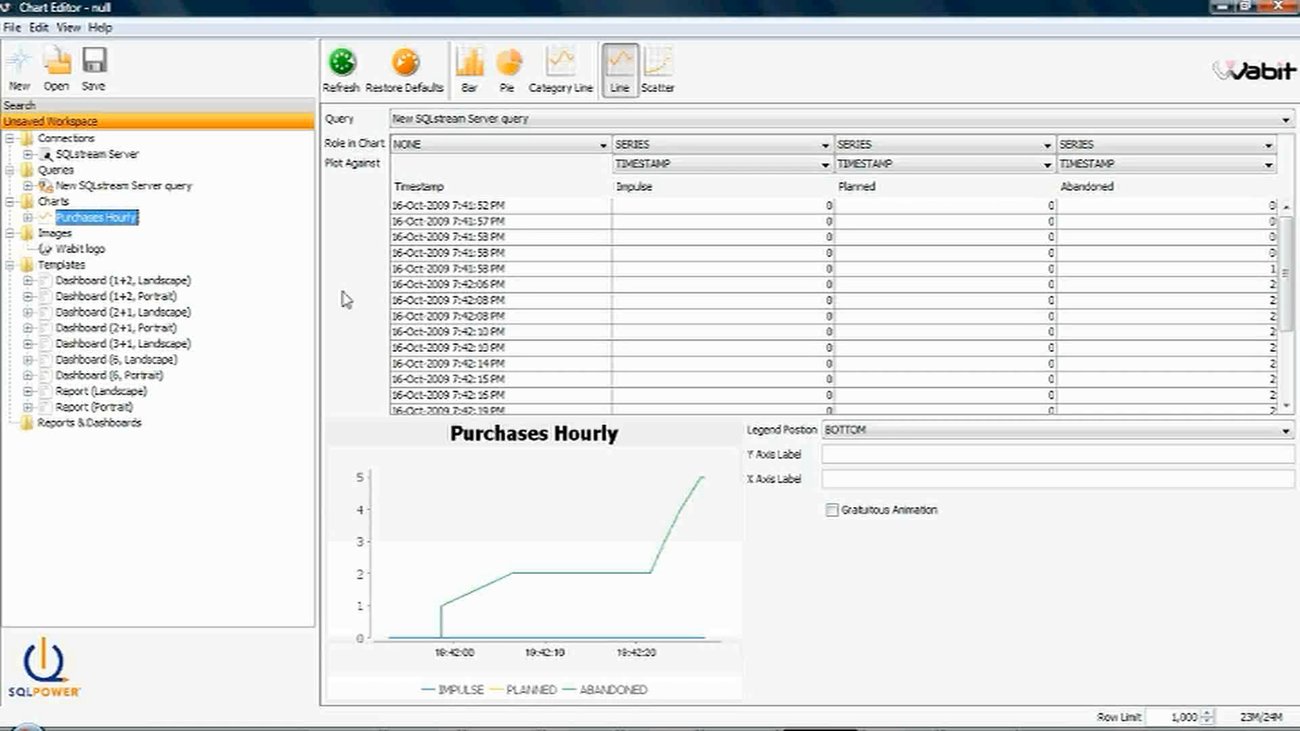
- Create a new report from the blank template and place a label near the page top
right_click(102, 427)
left_click(153, 437)
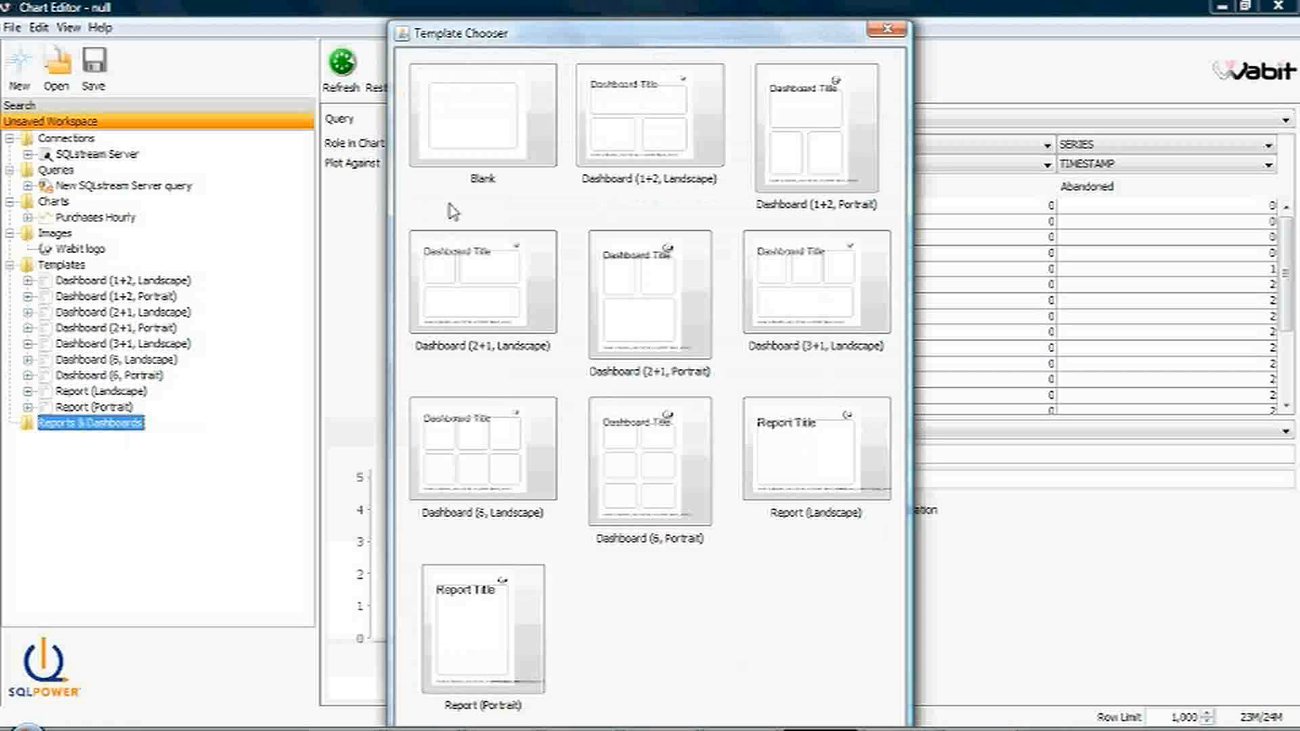
double_click(505, 122)
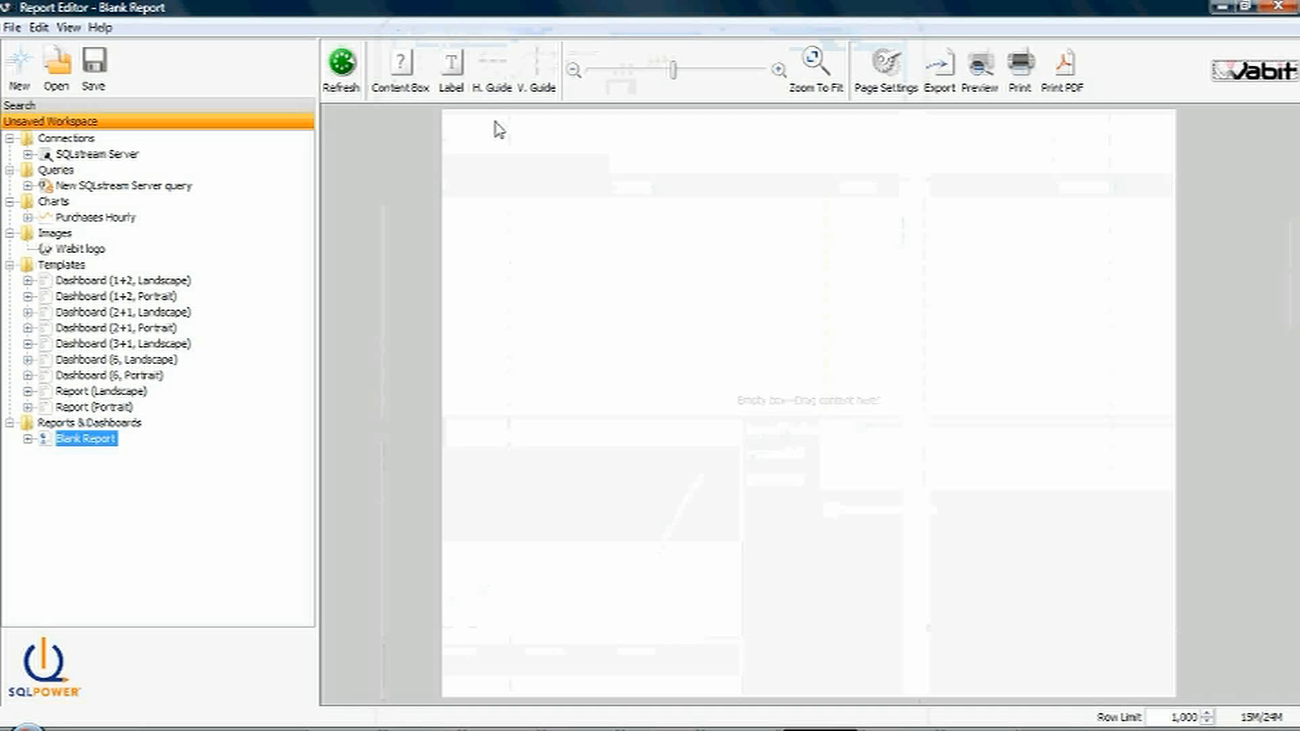
left_click(452, 67)
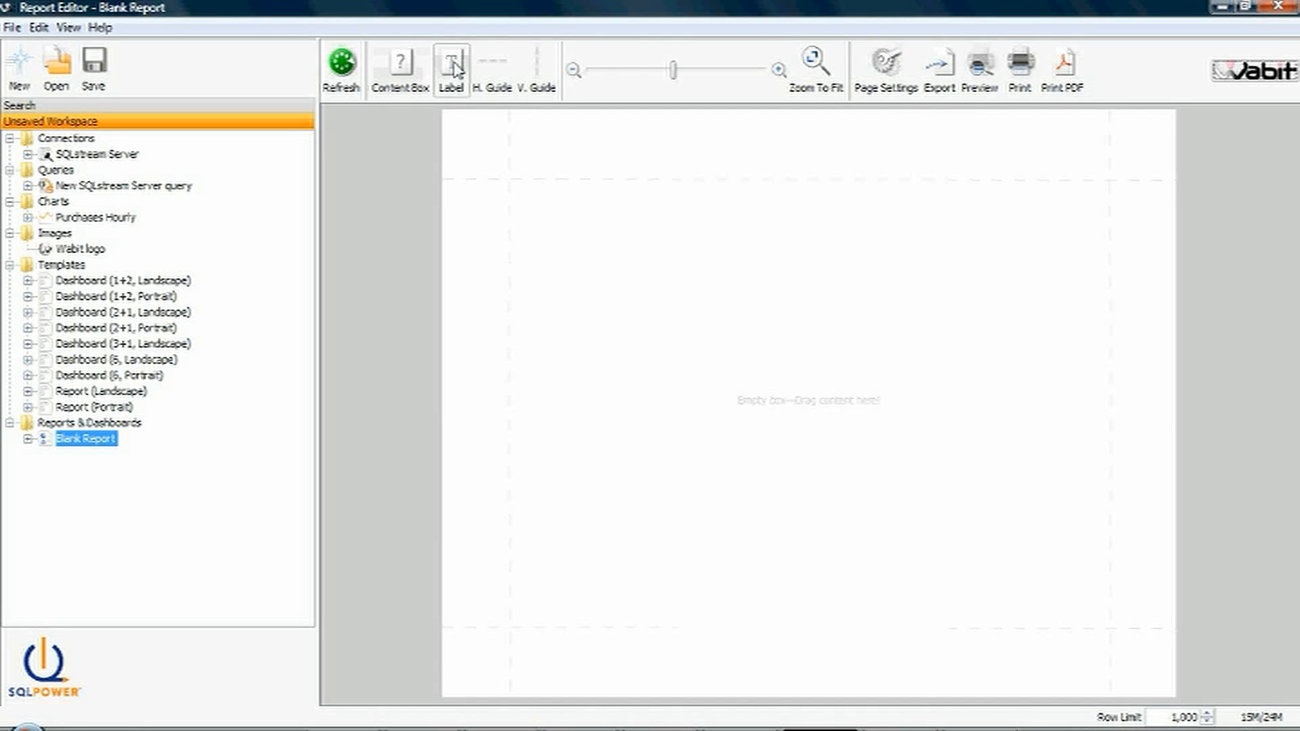
left_click(564, 149)
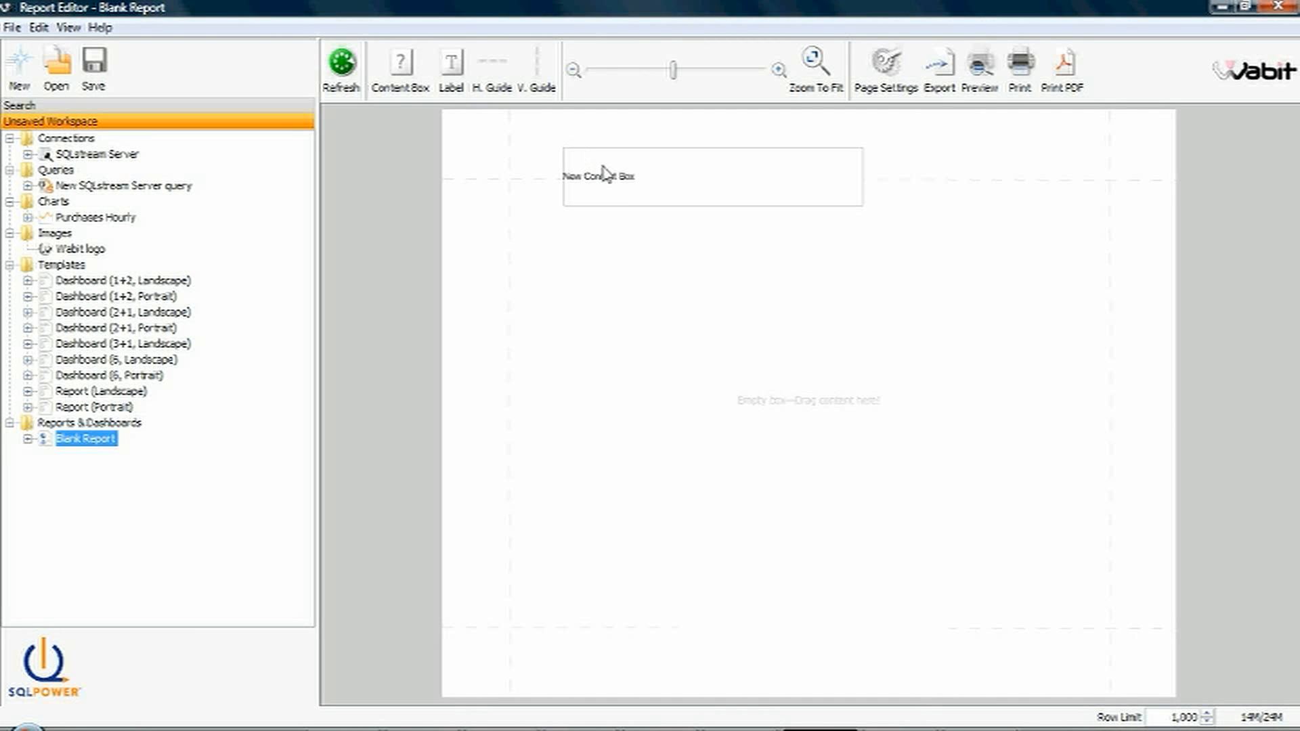
- Set the label text to 'Purchases Dashboard', centred, size 24, bold
double_click(625, 184)
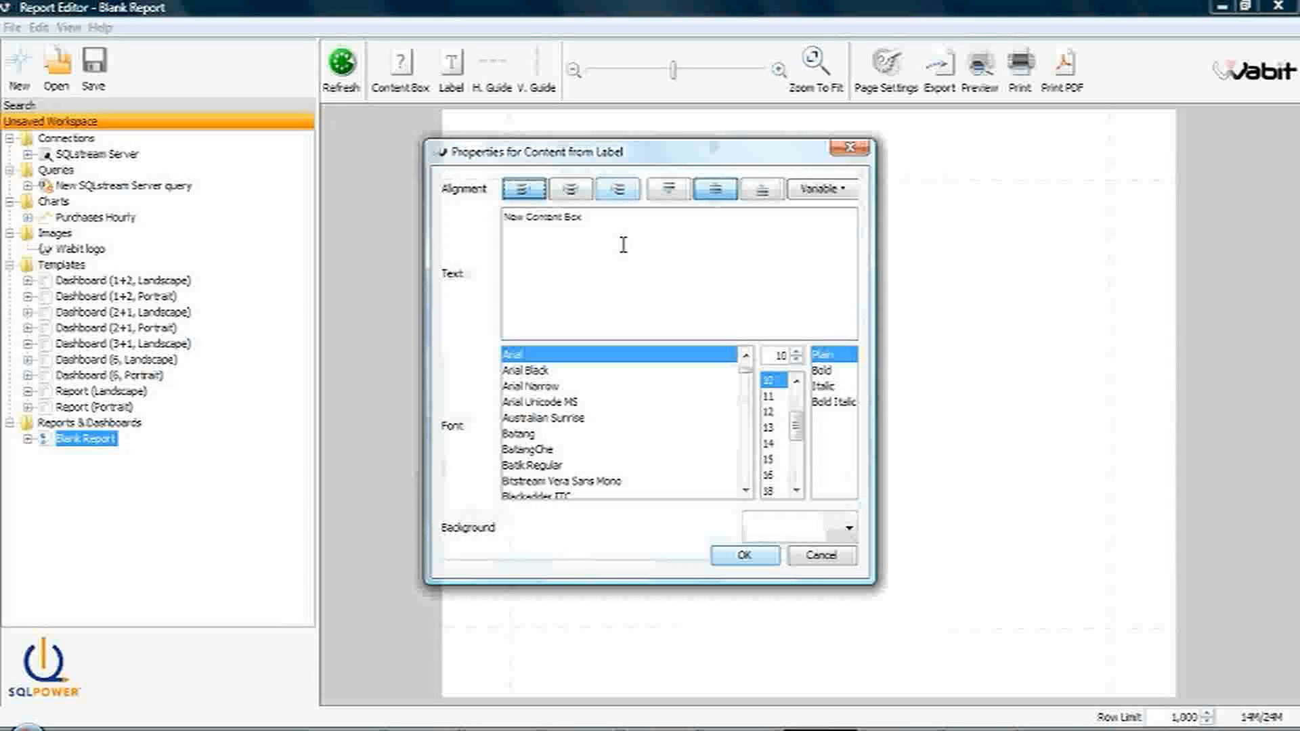
key("ctrl+a")
type("Pu")
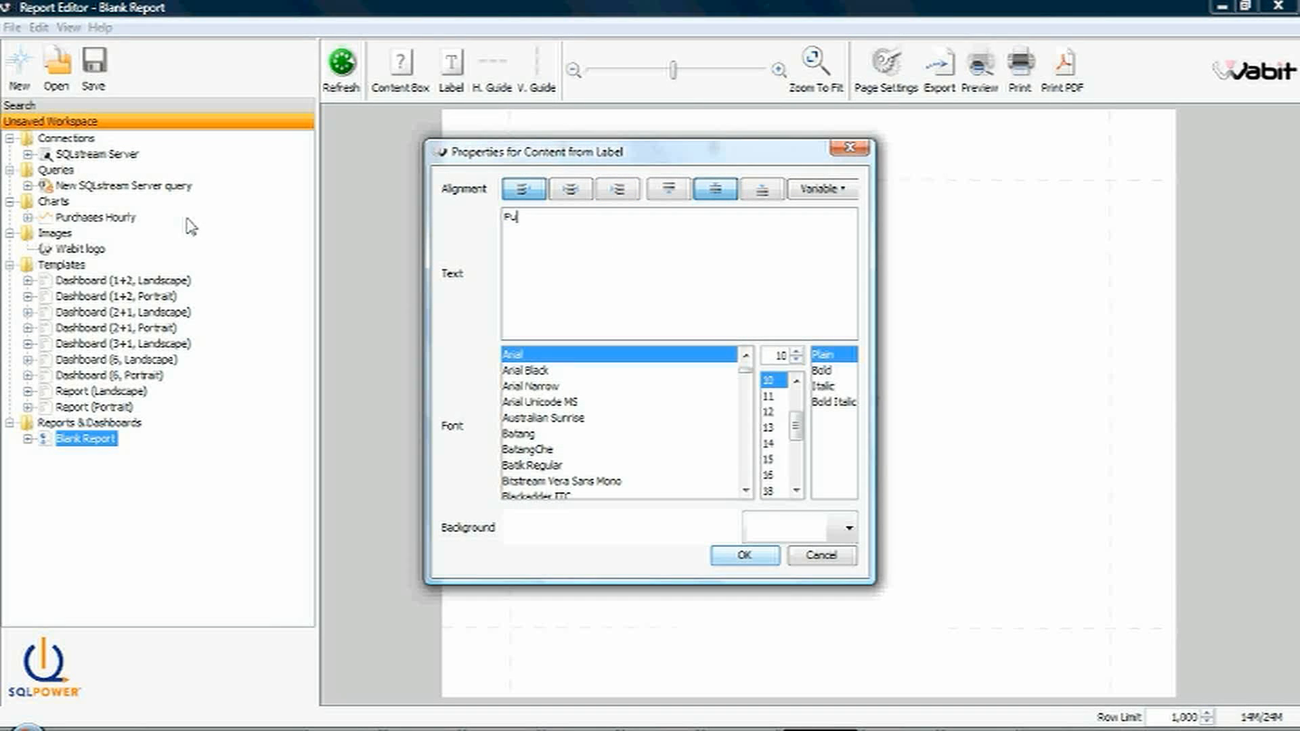
type("rchases Dashboard")
left_click(569, 189)
left_click_drag(797, 426, 803, 452)
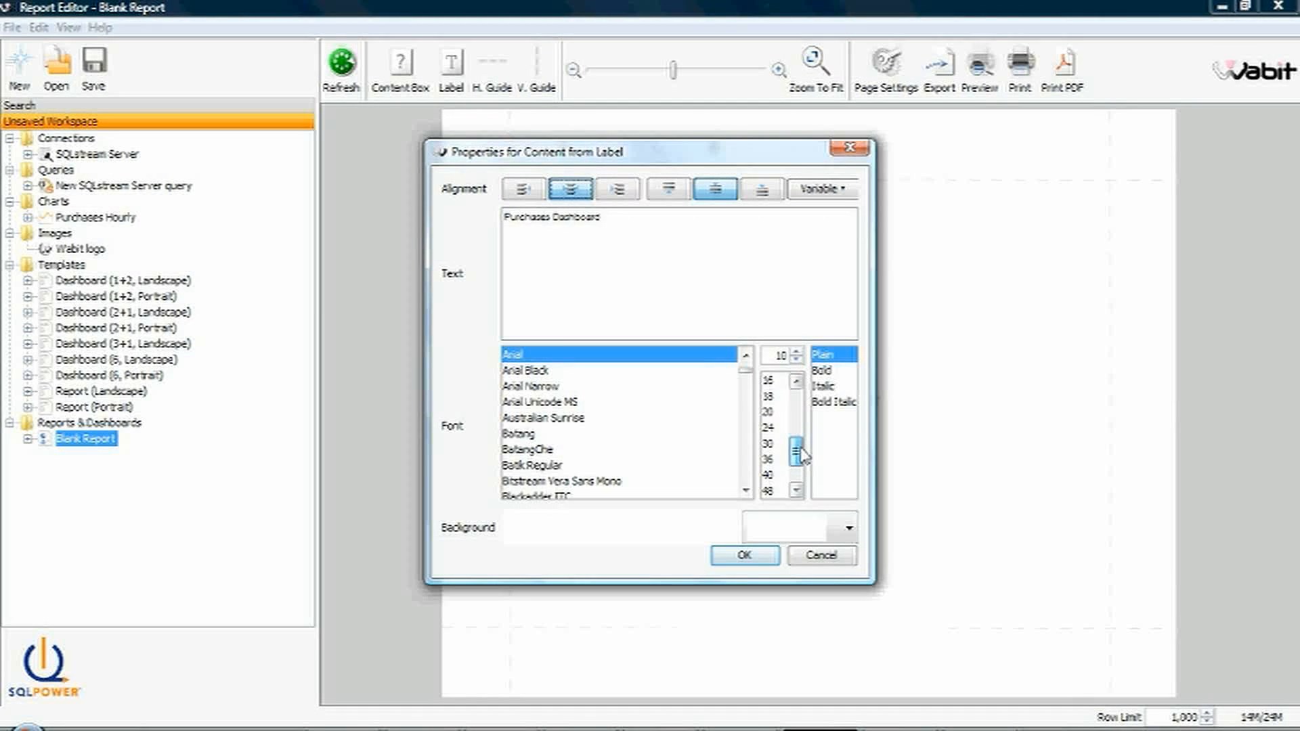
left_click(774, 428)
left_click(823, 371)
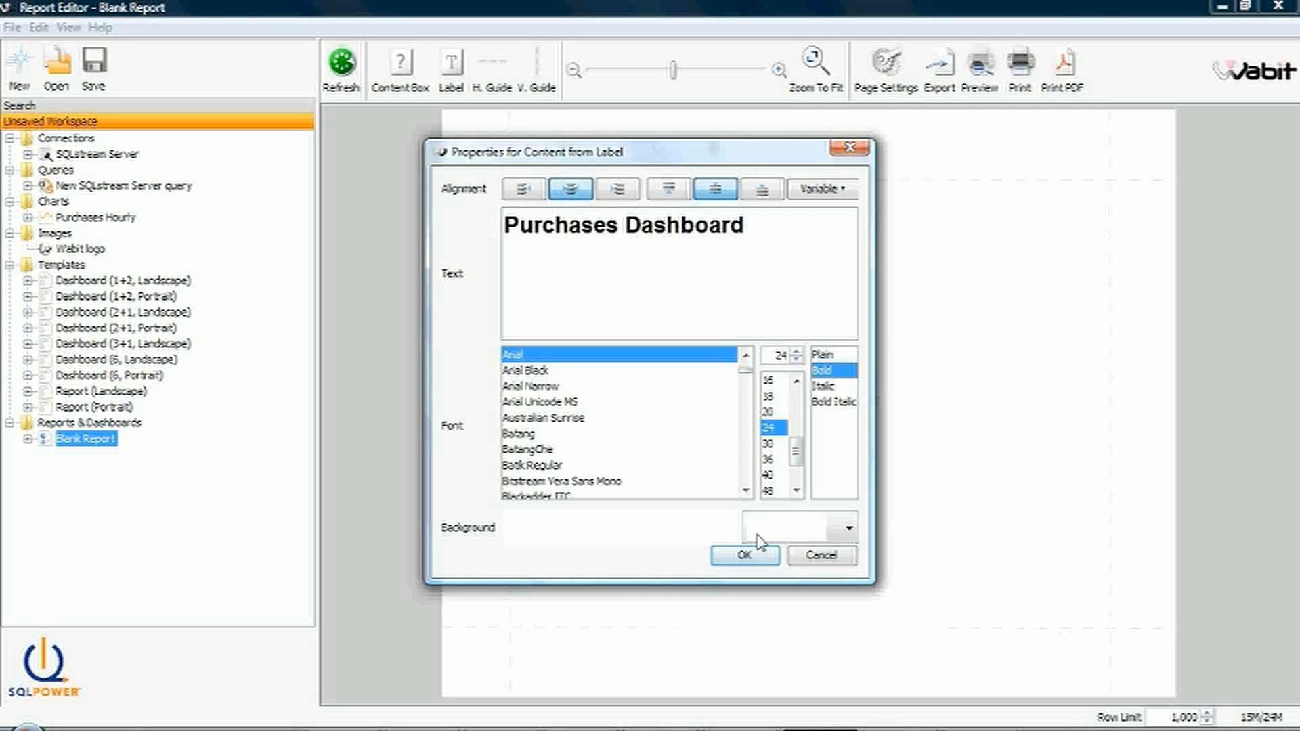
left_click(744, 556)
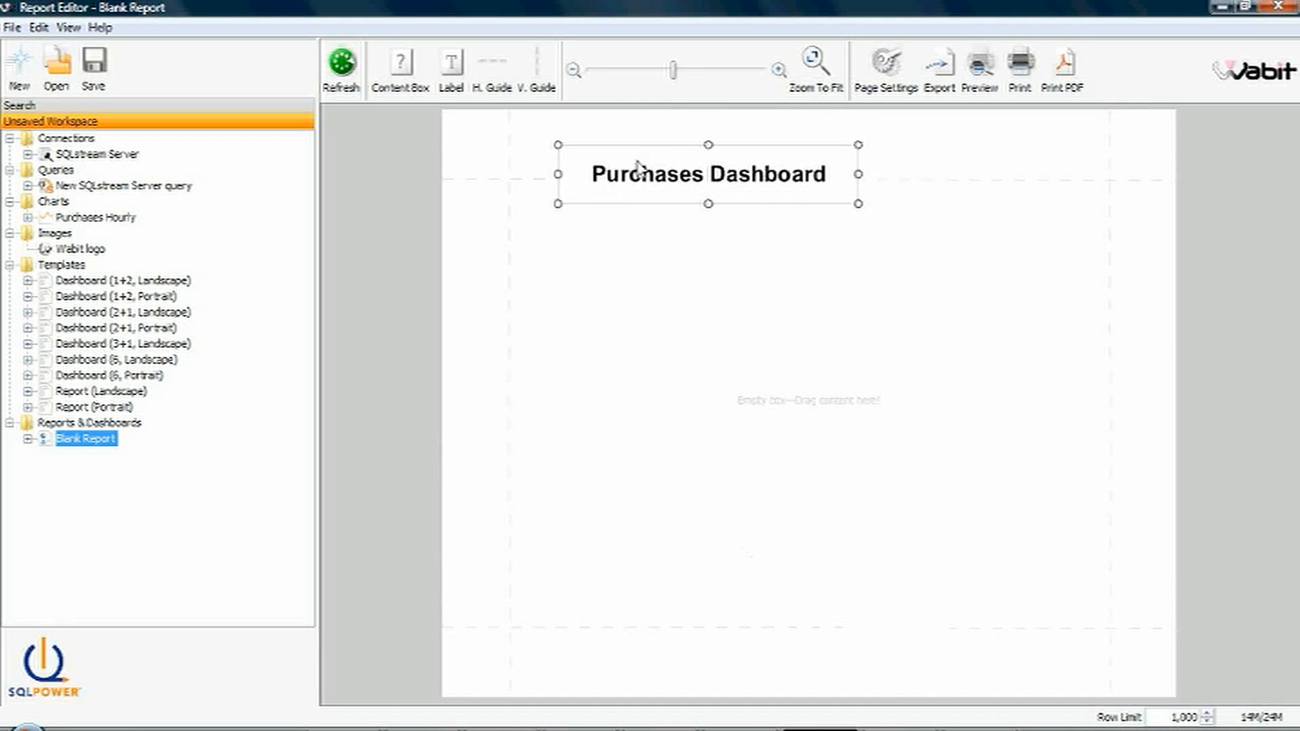
- Stretch the title across the top margin and place the Purchases Hourly chart below, shortened
left_click_drag(638, 168, 599, 143)
left_click_drag(812, 149, 1114, 149)
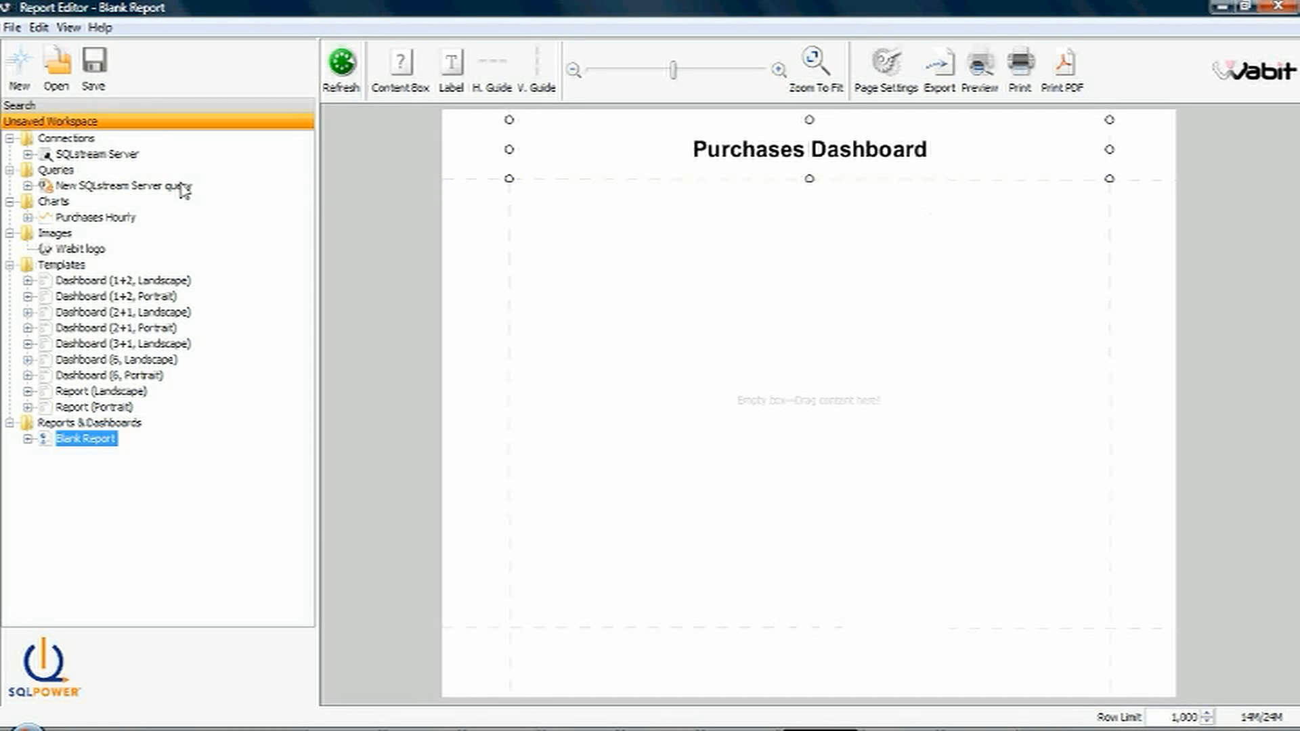
left_click_drag(91, 217, 625, 274)
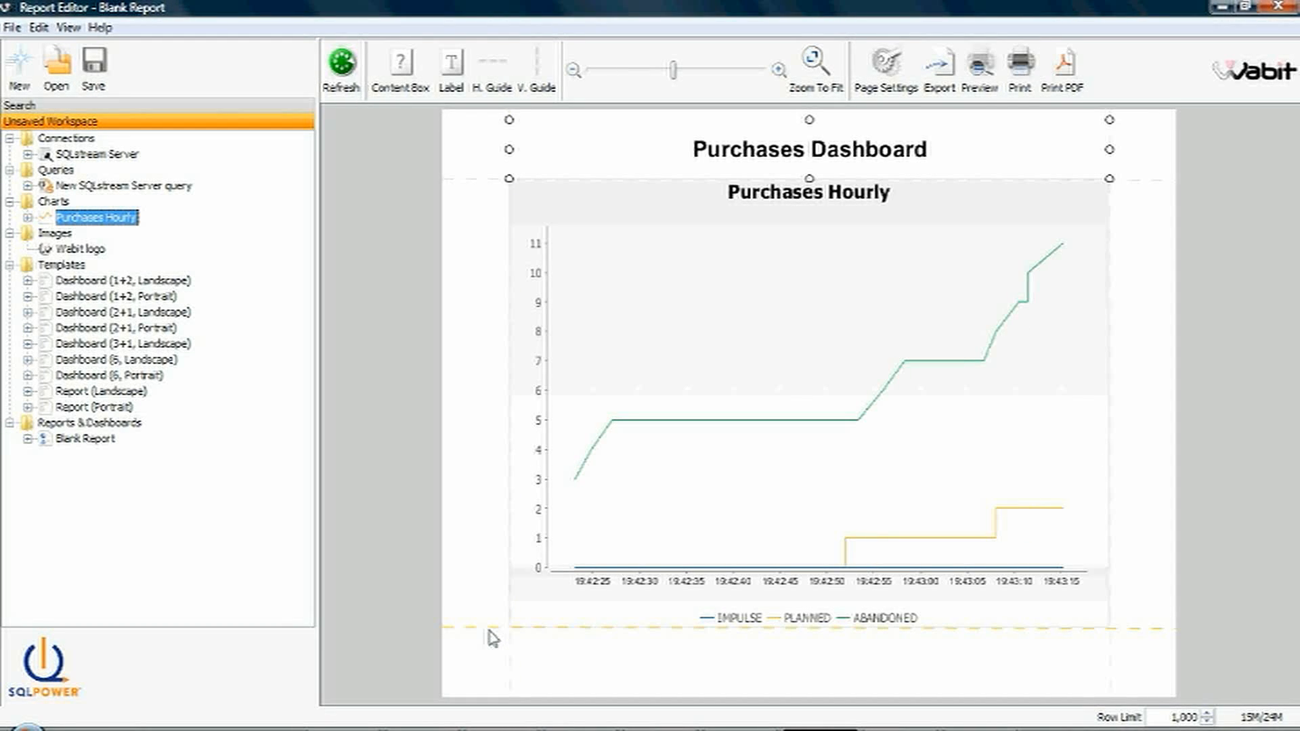
left_click_drag(489, 629, 480, 458)
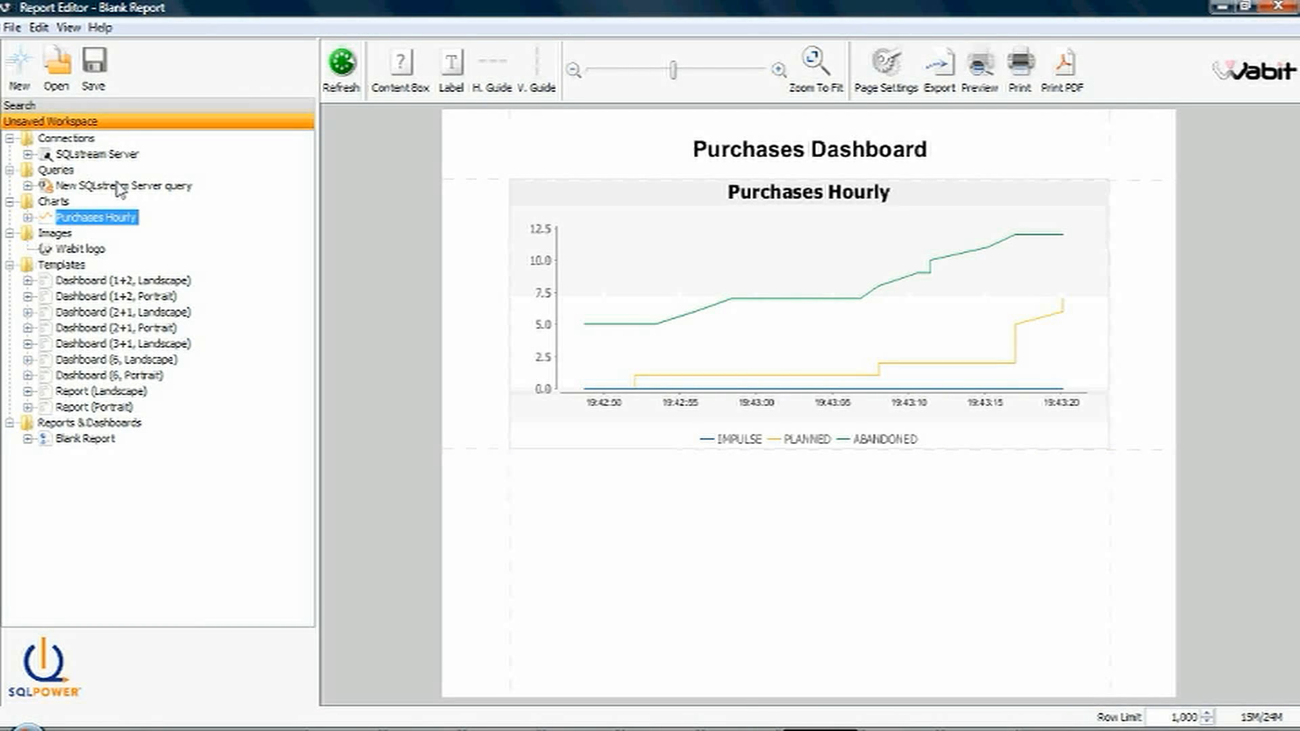
- Drop the SQLstream query result table below the chart, enlarge it and widen Timestamp
mouse_move(118, 189)
left_mouse_down()
mouse_move(666, 533)
mouse_move(559, 494)
left_mouse_up()
left_click(681, 559)
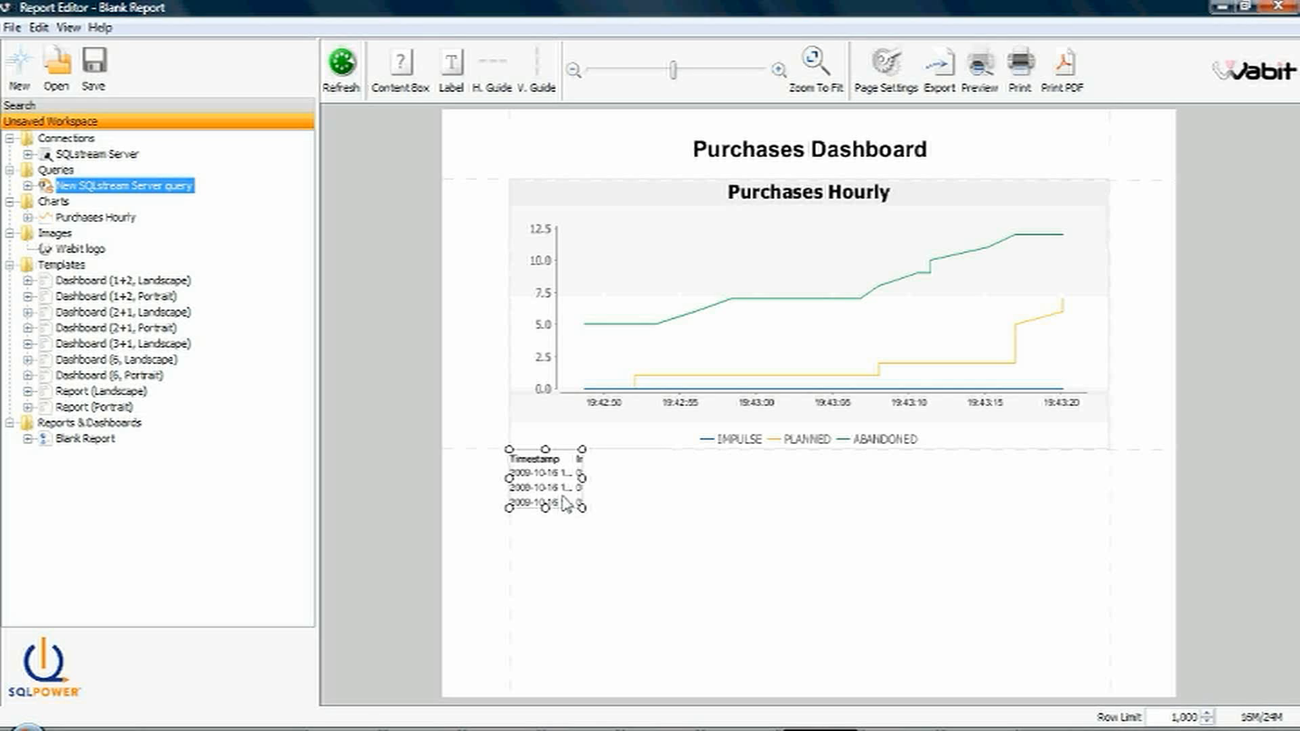
mouse_move(587, 514)
left_mouse_down()
mouse_move(1043, 608)
mouse_move(1111, 658)
left_mouse_up()
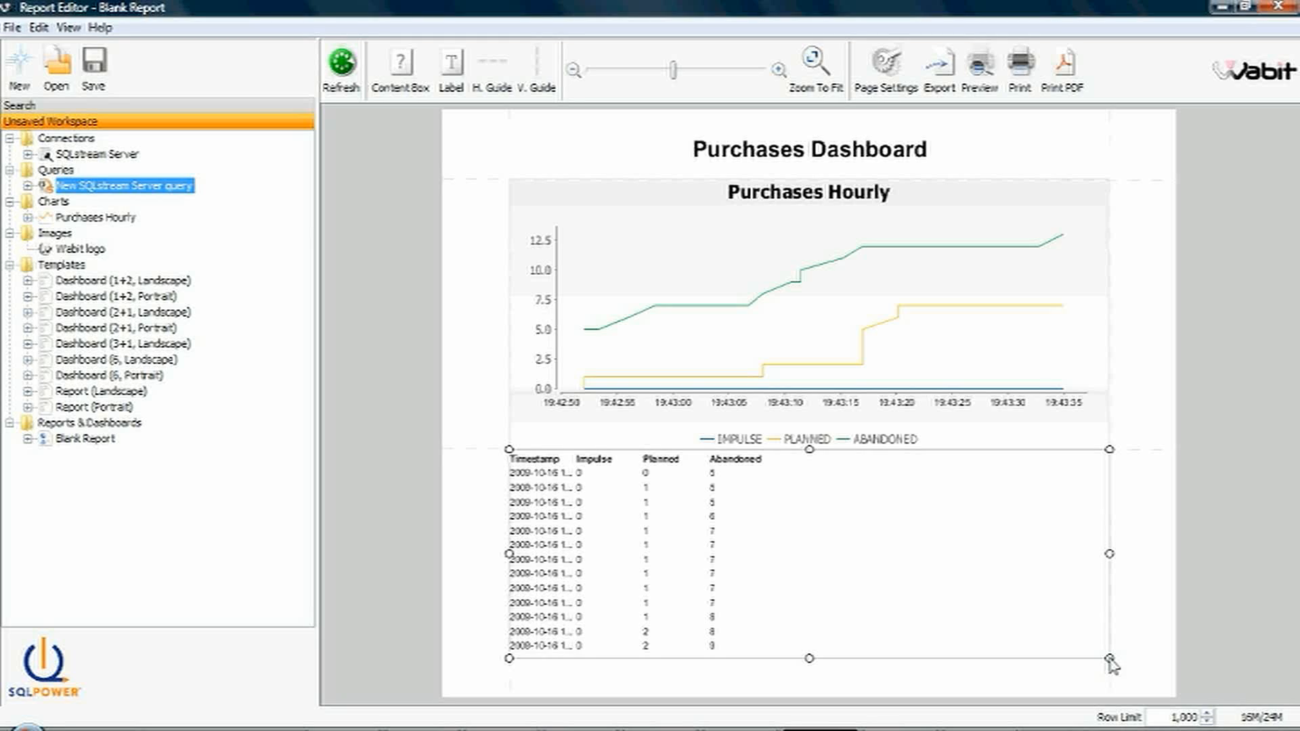
left_click_drag(567, 464, 635, 464)
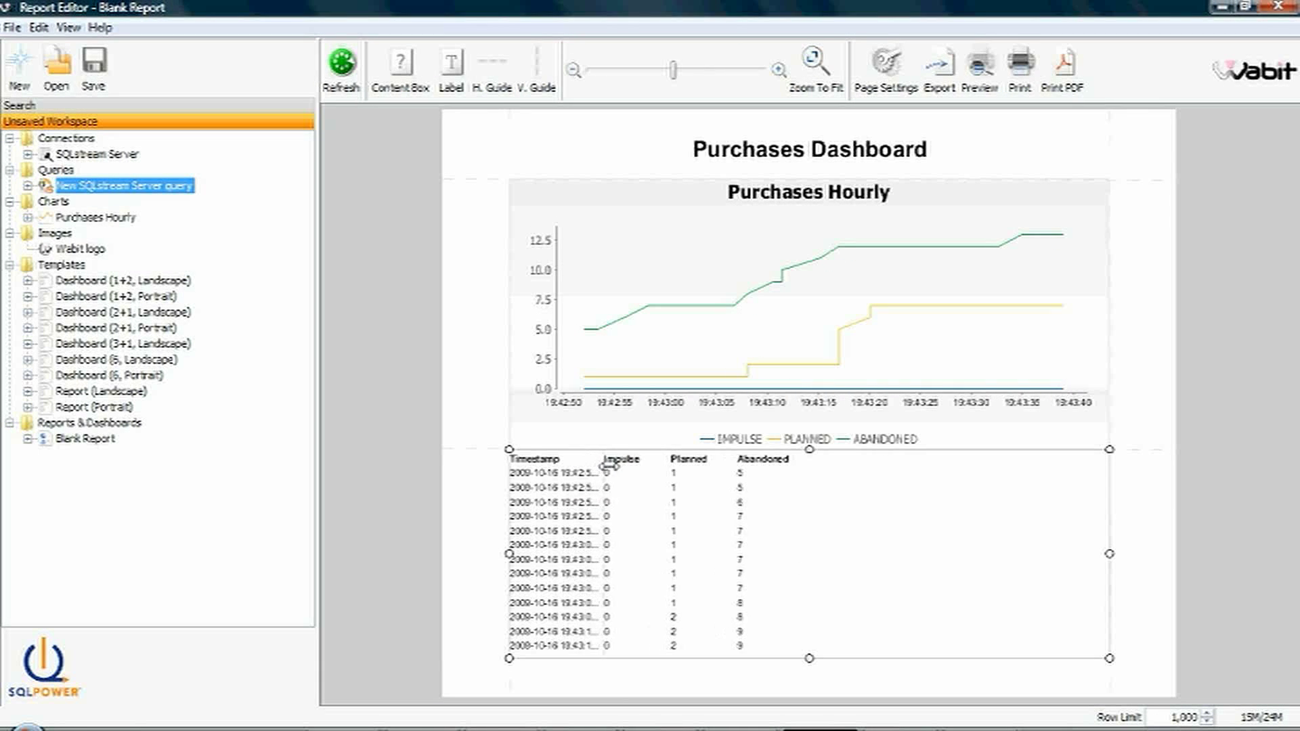
- Format Timestamp as h:mm:ss a and right-align the Impulse, Planned and Abandoned columns
double_click(592, 510)
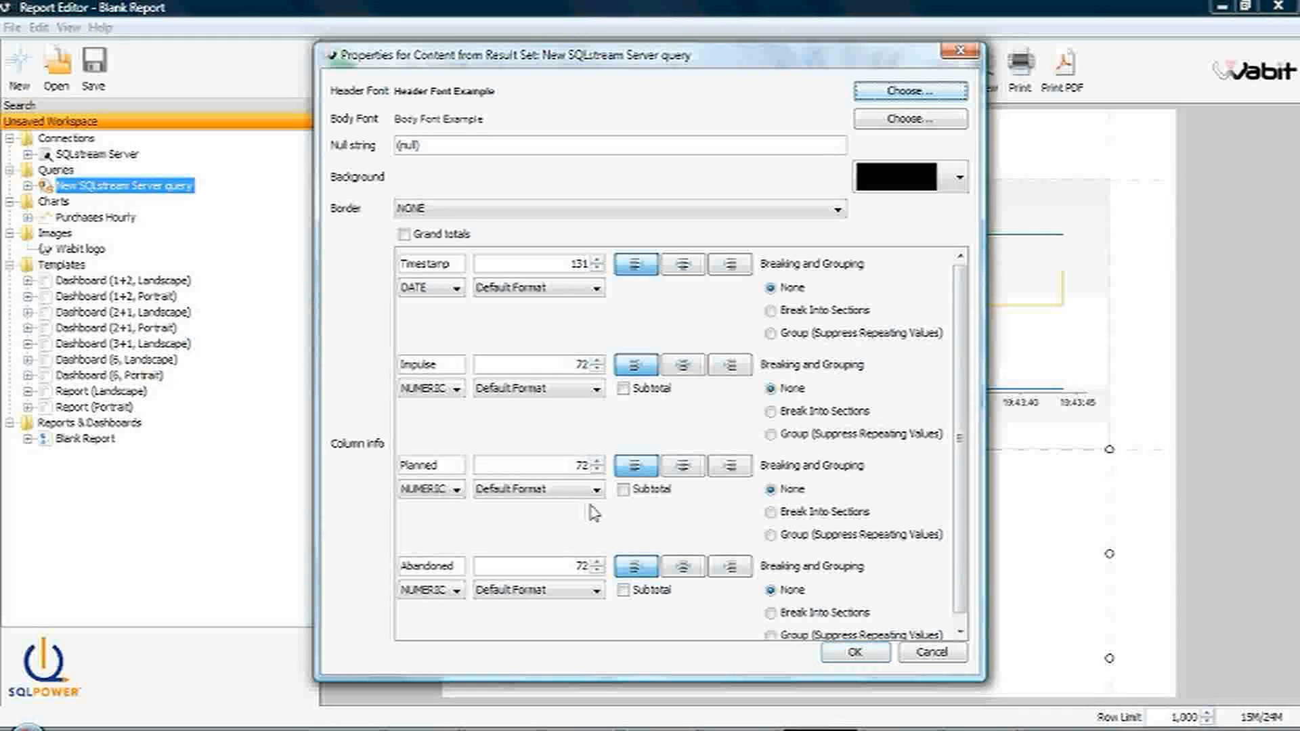
left_click(559, 288)
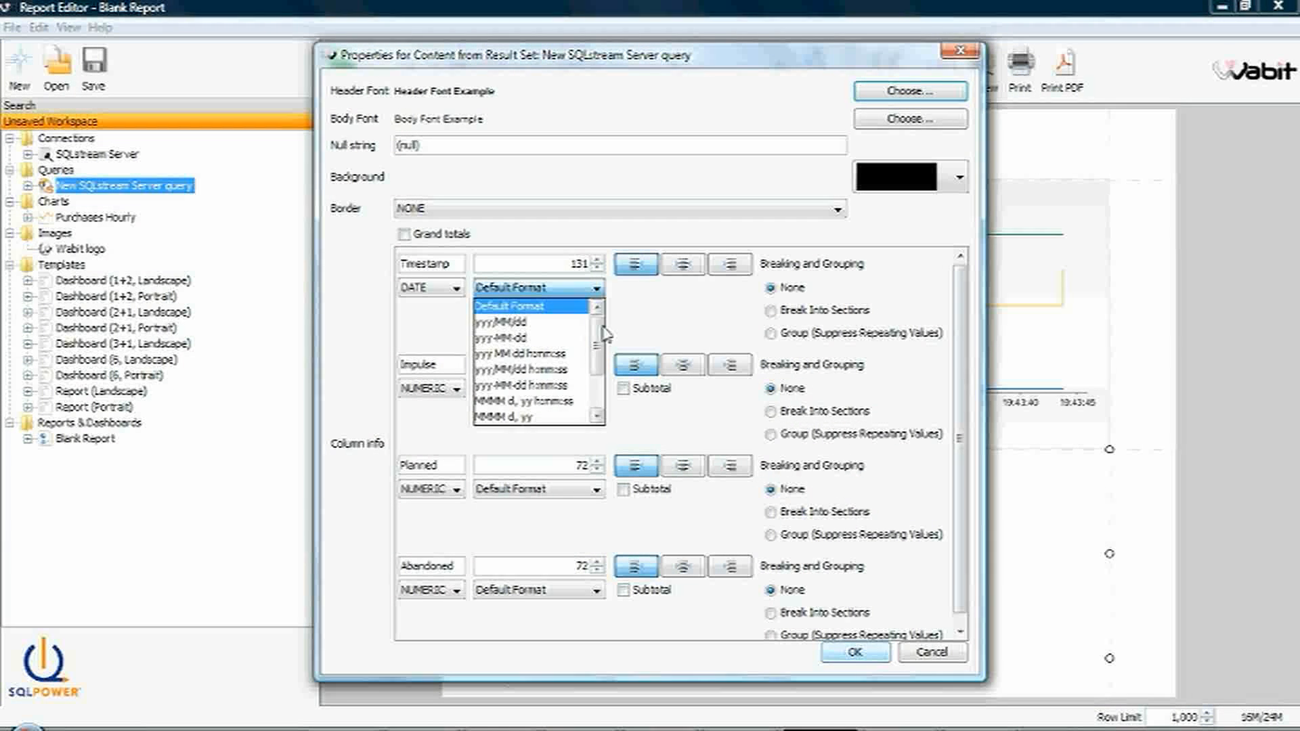
scroll(538, 356, "down", 3)
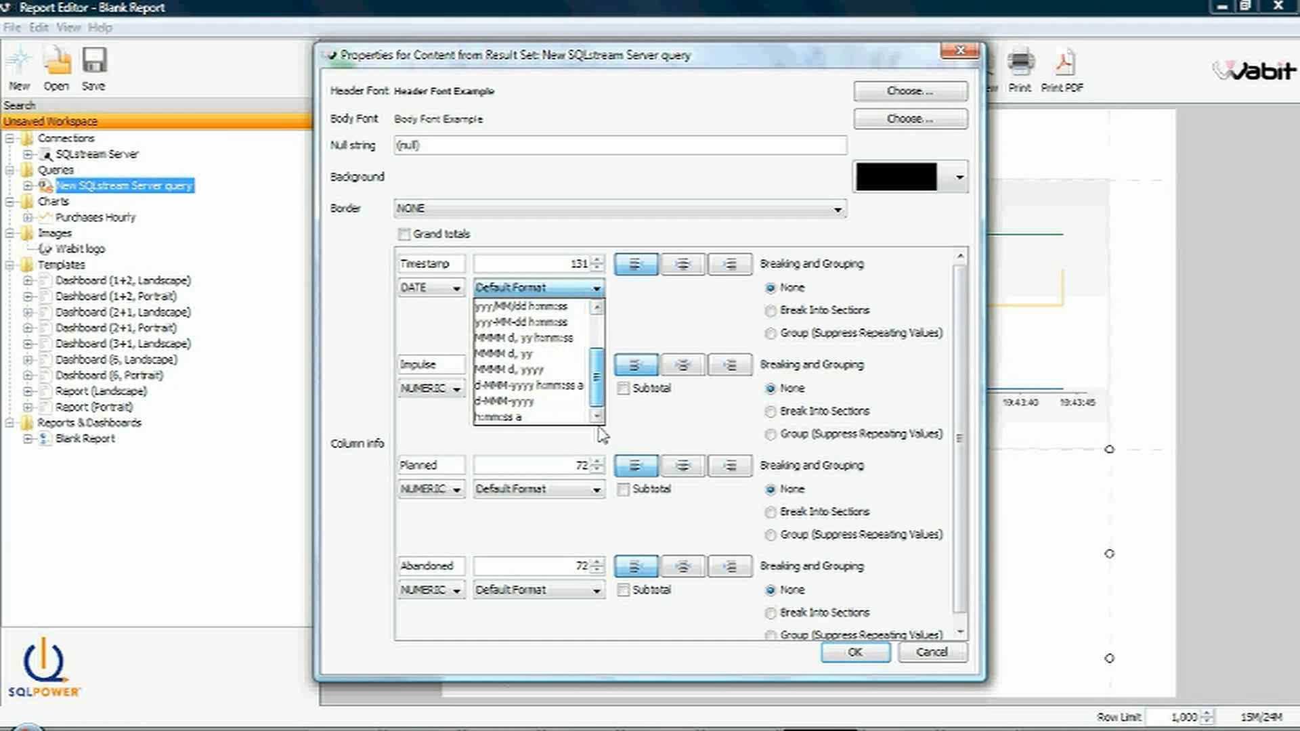
left_click(528, 417)
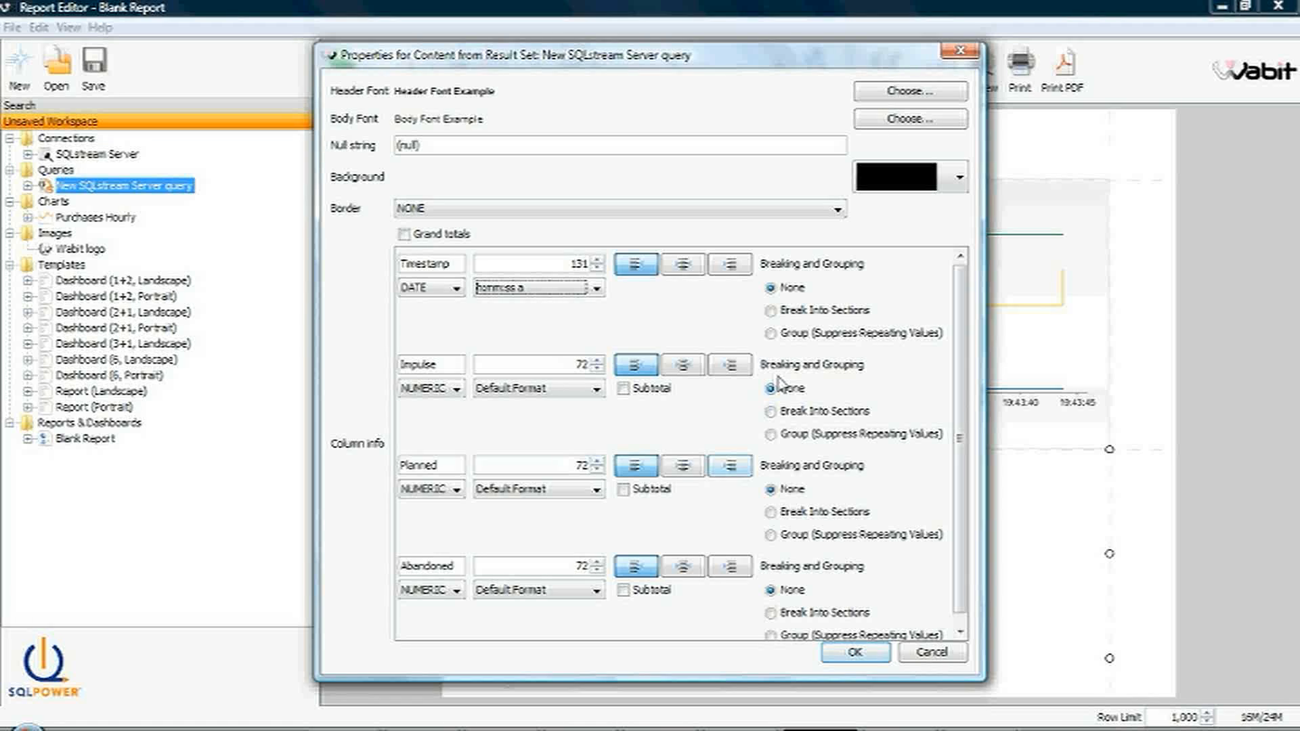
left_click(729, 365)
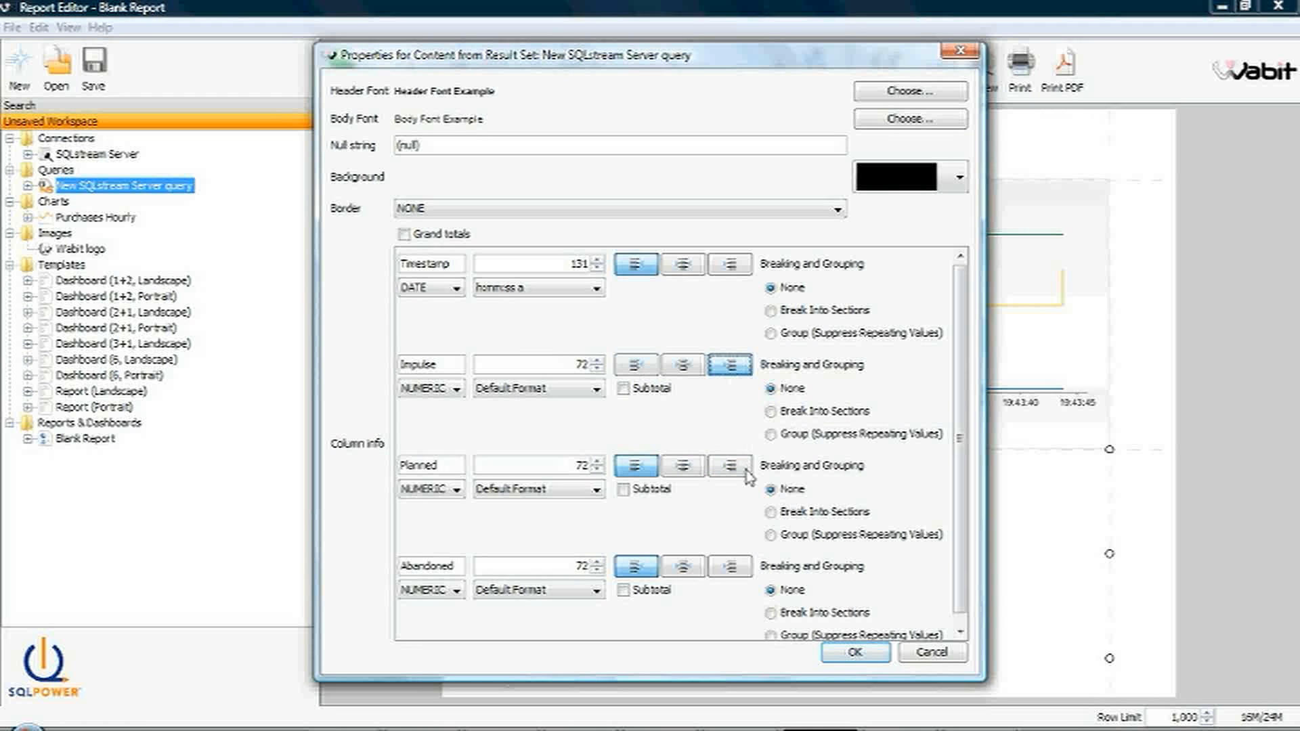
left_click(729, 465)
left_click(729, 566)
left_click(855, 652)
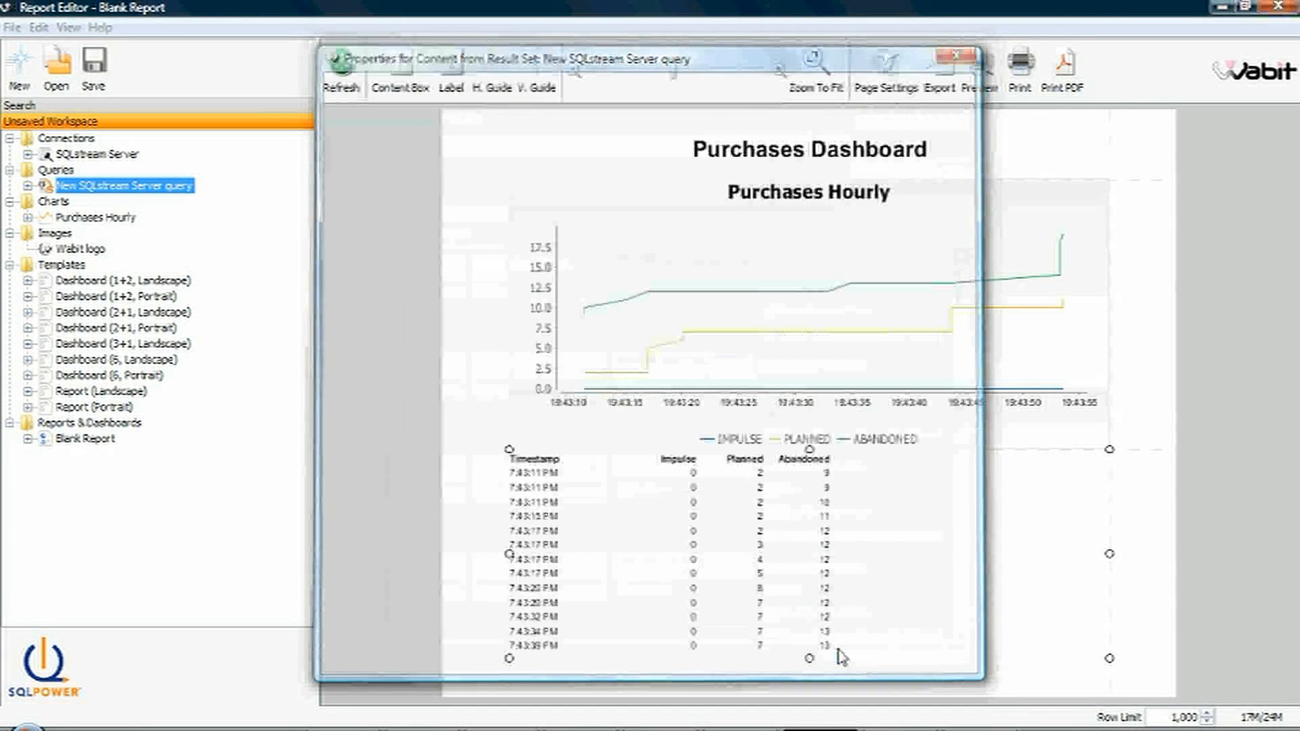